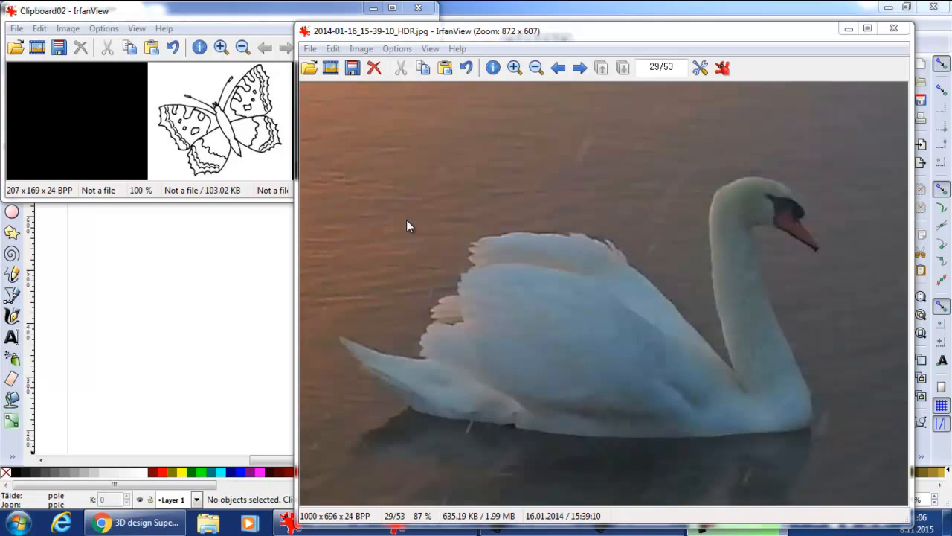
# - Copy the butterfly image to the clipboard from the image viewer, setting its windows aside
pyautogui.click(845, 29)
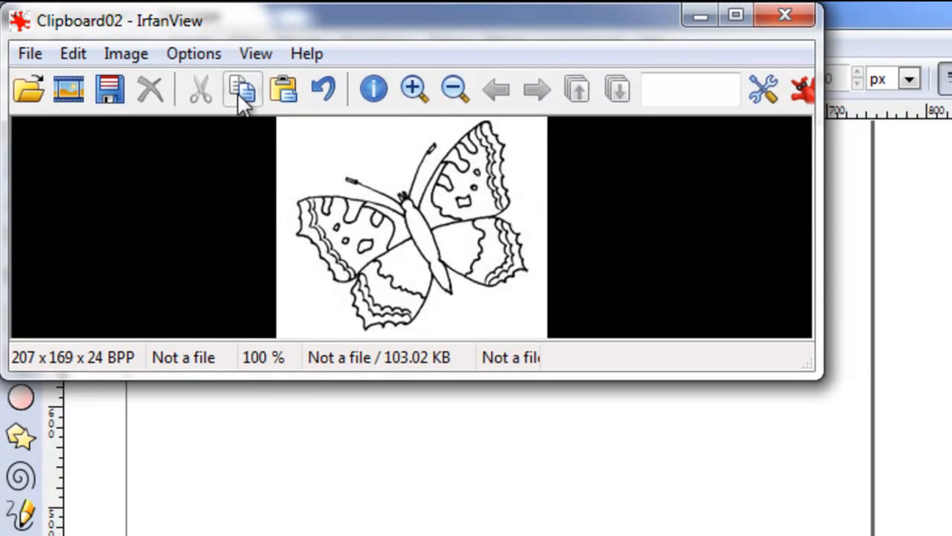
pyautogui.click(239, 95)
pyautogui.click(699, 16)
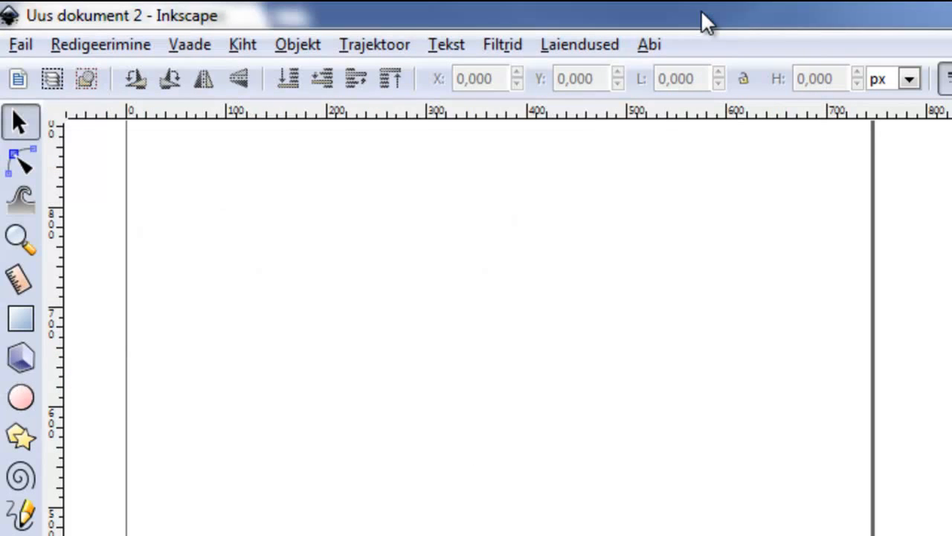
# - Paste the butterfly image into the Inkscape document and move it onto the page
pyautogui.click(90, 46)
pyautogui.click(127, 238)
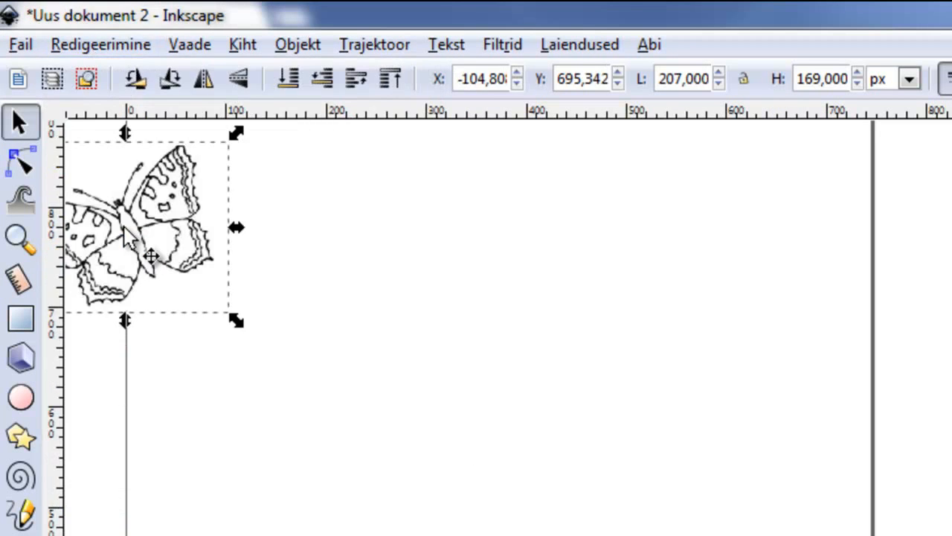
pyautogui.moveTo(179, 227); pyautogui.dragTo(388, 285)
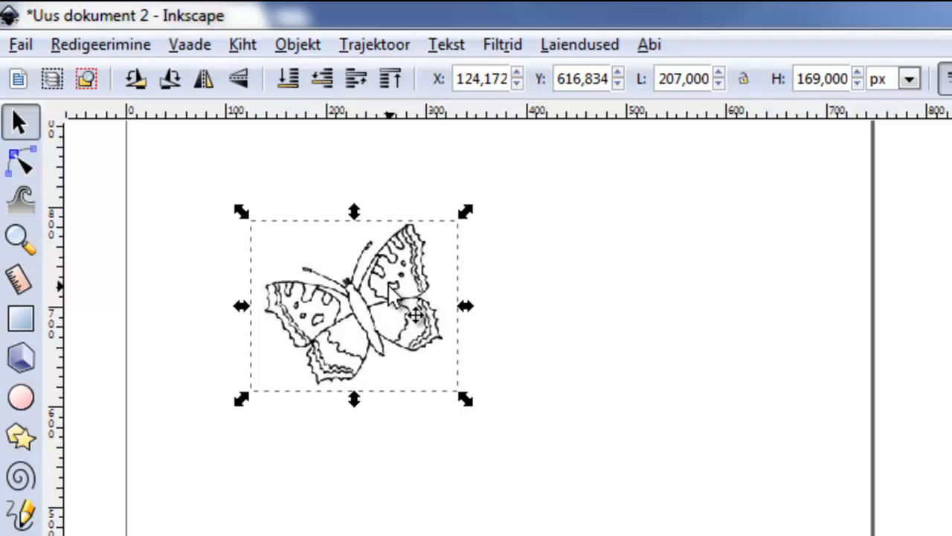
# - Open Trace Bitmap for the butterfly and preview the Brightness cutoff trace
pyautogui.click(368, 46)
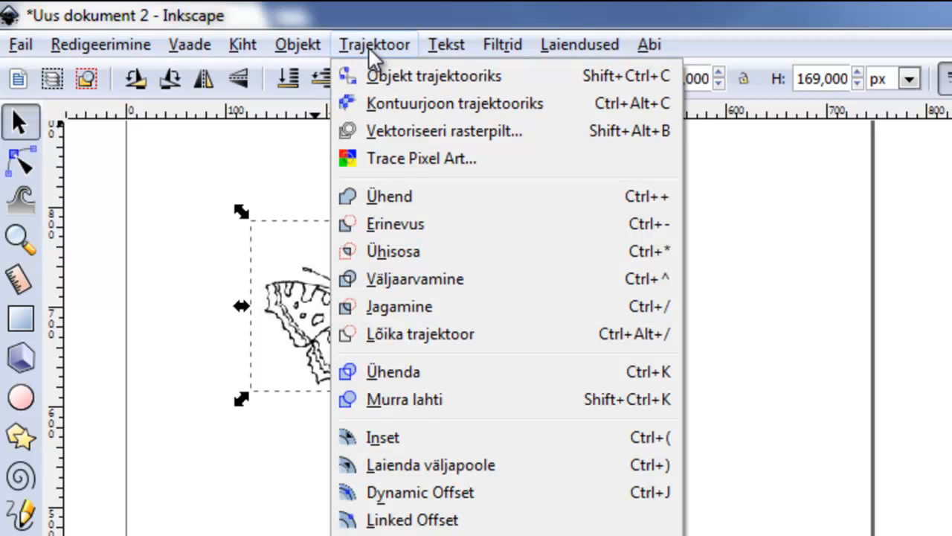
pyautogui.click(398, 132)
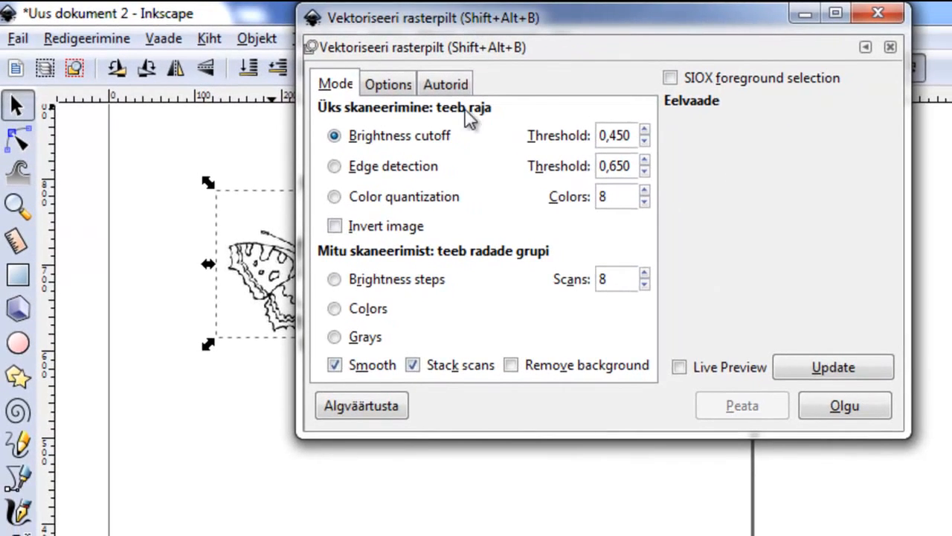
pyautogui.moveTo(531, 19)
pyautogui.mouseDown()
pyautogui.moveTo(596, 78)
pyautogui.moveTo(697, 87)
pyautogui.moveTo(661, 83)
pyautogui.mouseUp()
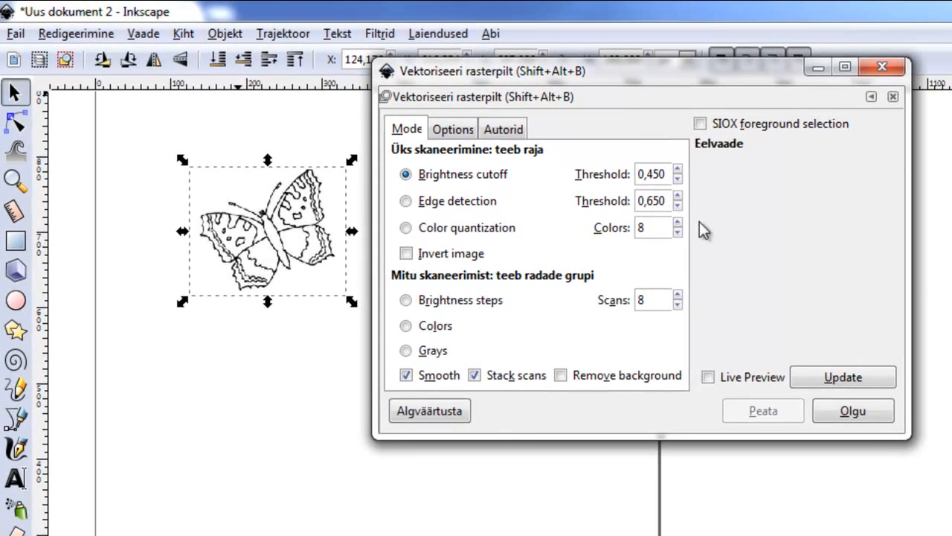
pyautogui.click(836, 379)
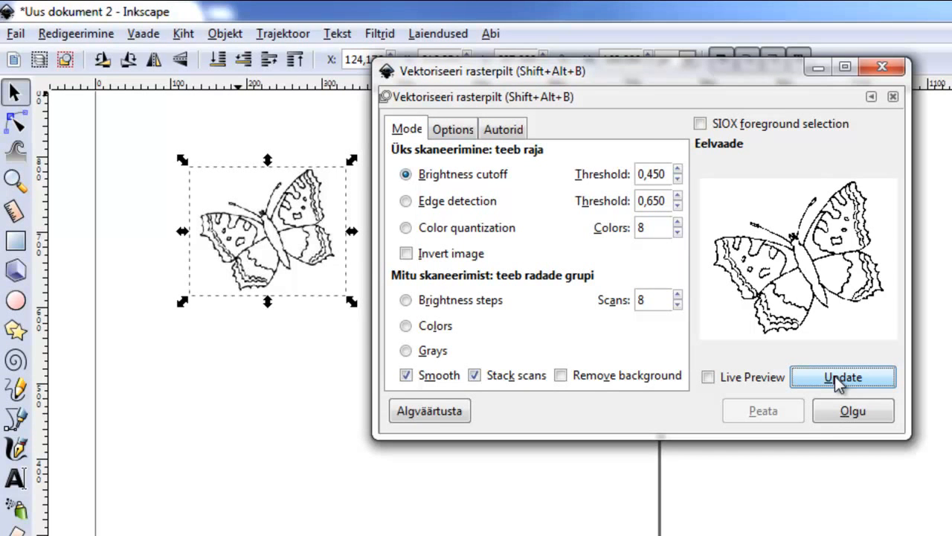
# - Raise the brightness cutoff threshold to 0,710, updating the preview after each change
pyautogui.click(679, 171)
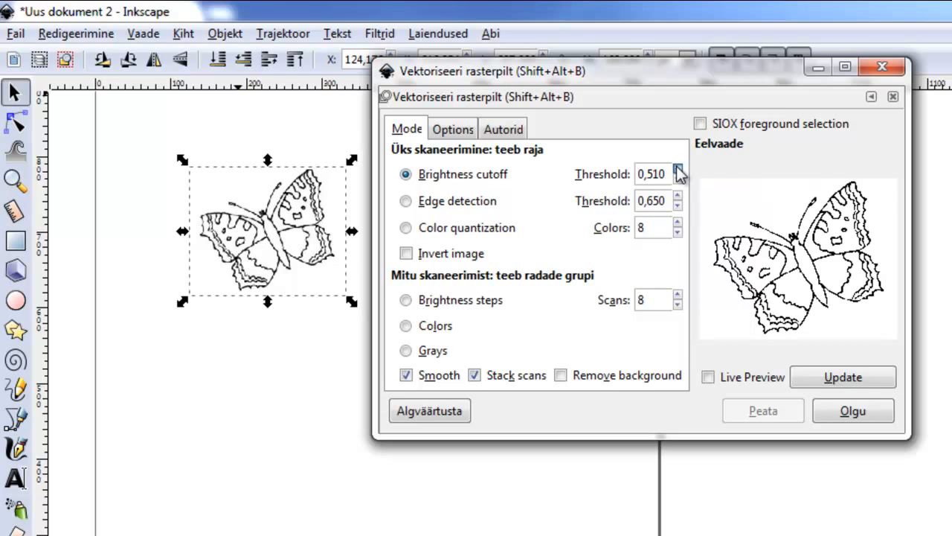
pyautogui.click(839, 383)
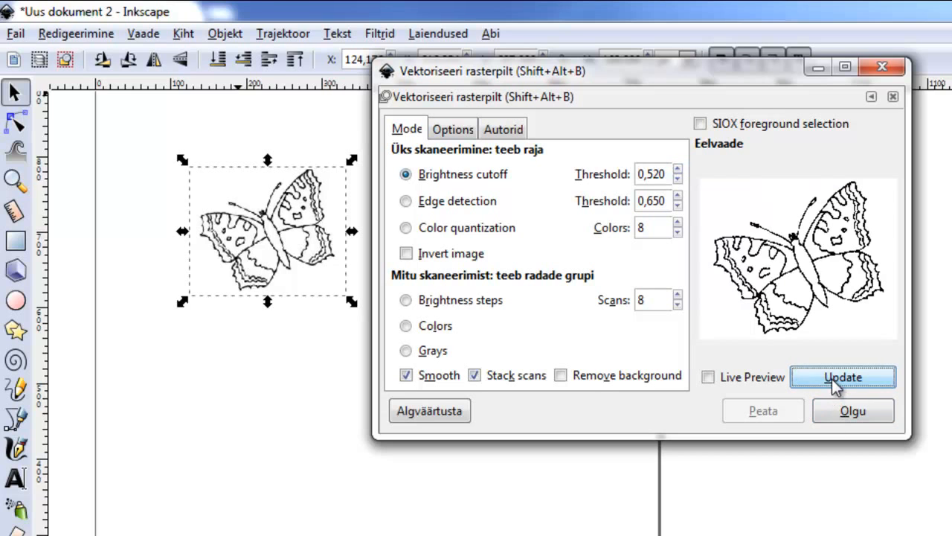
pyautogui.click(678, 171)
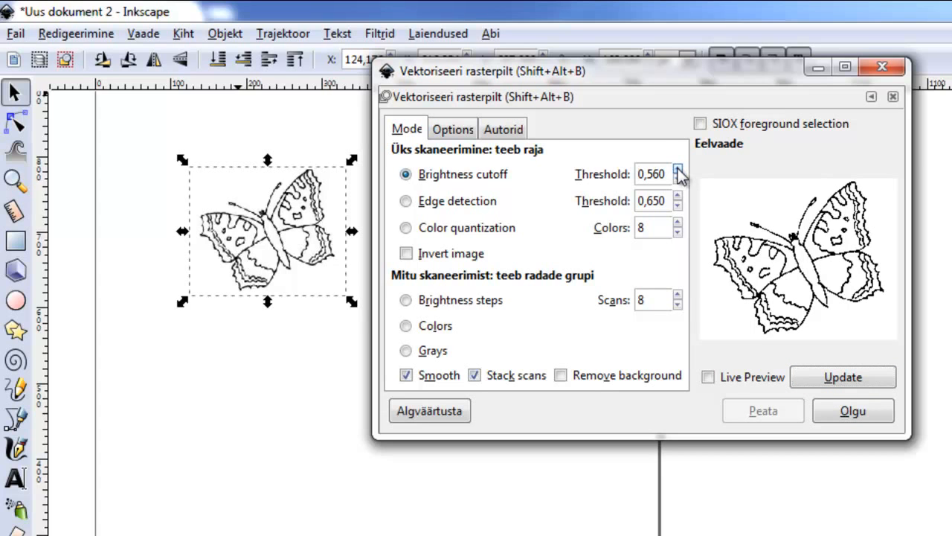
pyautogui.click(842, 381)
pyautogui.click(677, 169)
pyautogui.click(678, 170)
pyautogui.click(678, 170)
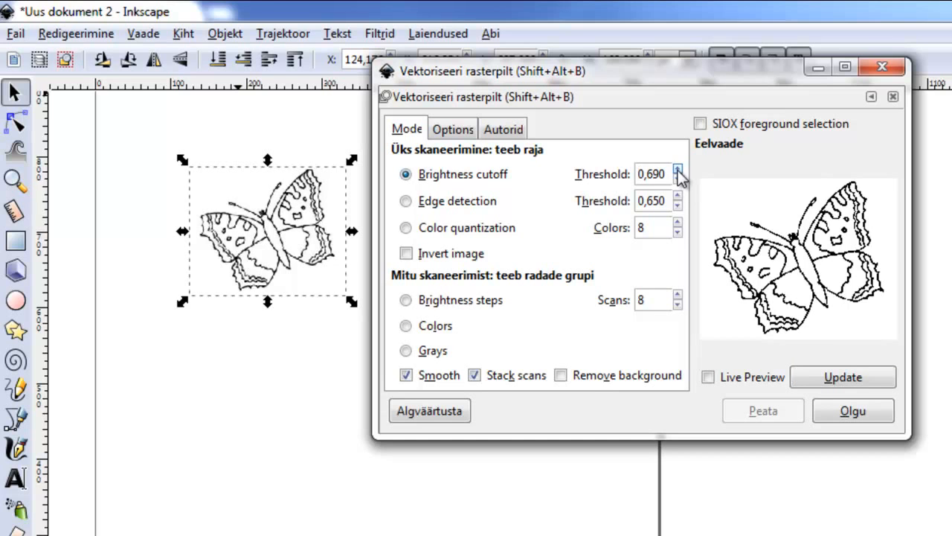
pyautogui.click(842, 378)
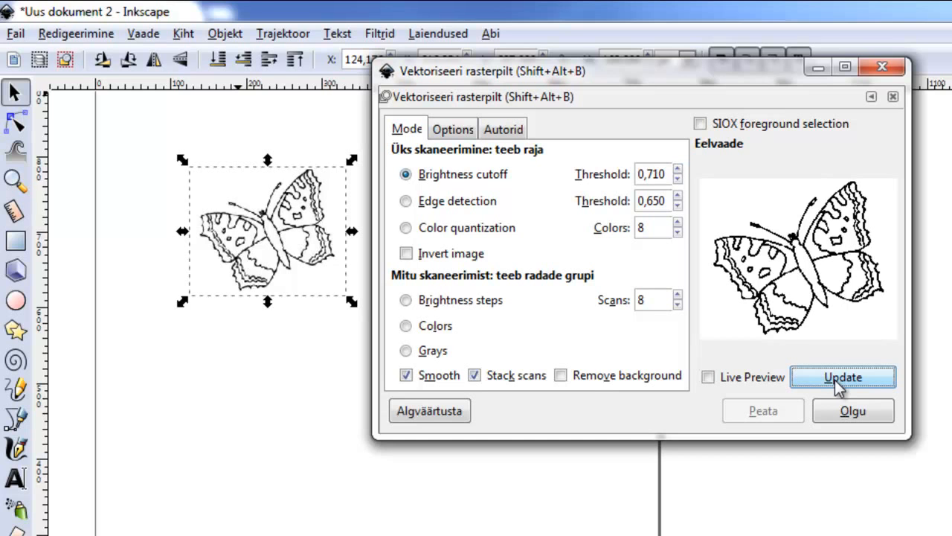
# - Run the trace on the butterfly and close the Trace Bitmap dialog
pyautogui.click(840, 418)
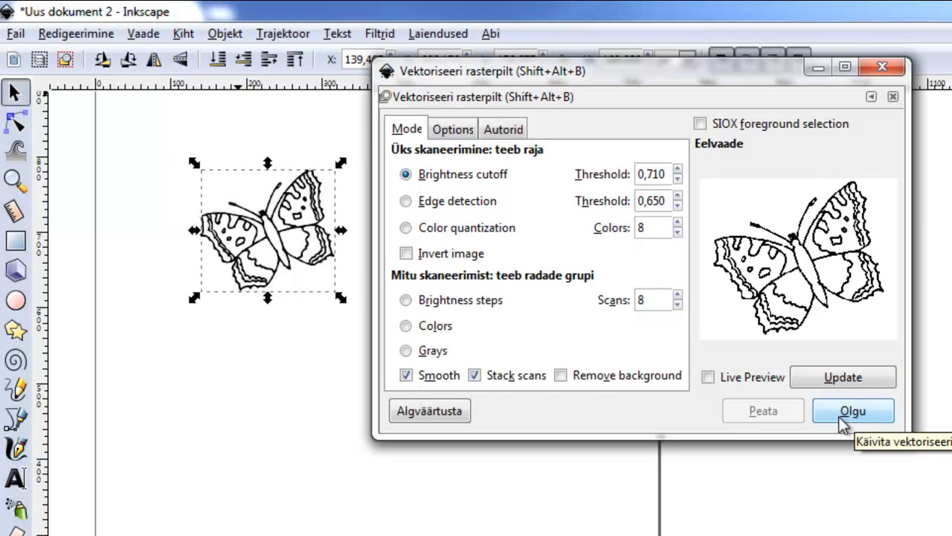
pyautogui.click(883, 67)
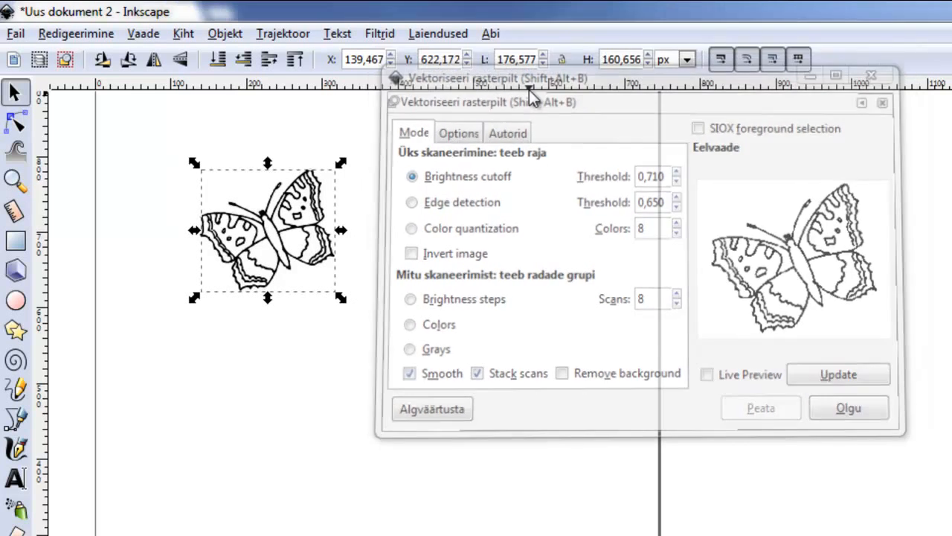
# - Move the traced butterfly beside the original and enlarge it to about 413 × 354 px
pyautogui.moveTo(302, 223); pyautogui.dragTo(482, 222)
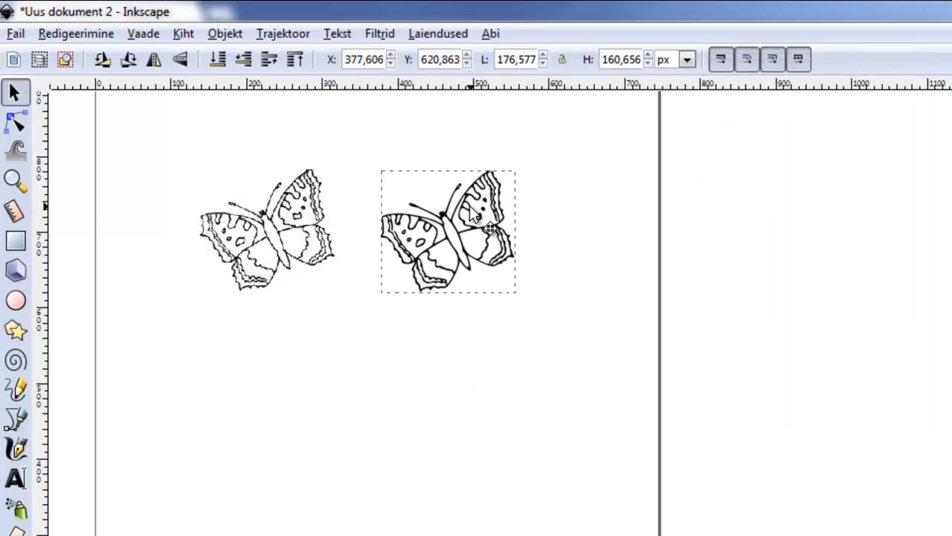
pyautogui.moveTo(523, 298)
pyautogui.mouseDown()
pyautogui.moveTo(680, 408)
pyautogui.moveTo(703, 444)
pyautogui.mouseUp()
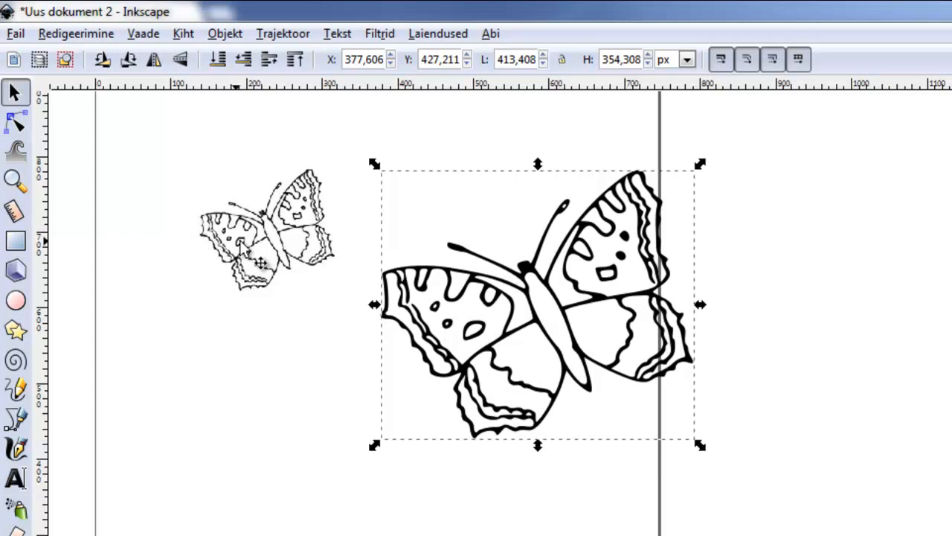
# - Enlarge the original butterfly bitmap and move it left for comparison with the trace
pyautogui.click(286, 261)
pyautogui.moveTo(351, 303); pyautogui.dragTo(572, 491)
pyautogui.moveTo(653, 518); pyautogui.dragTo(653, 519)
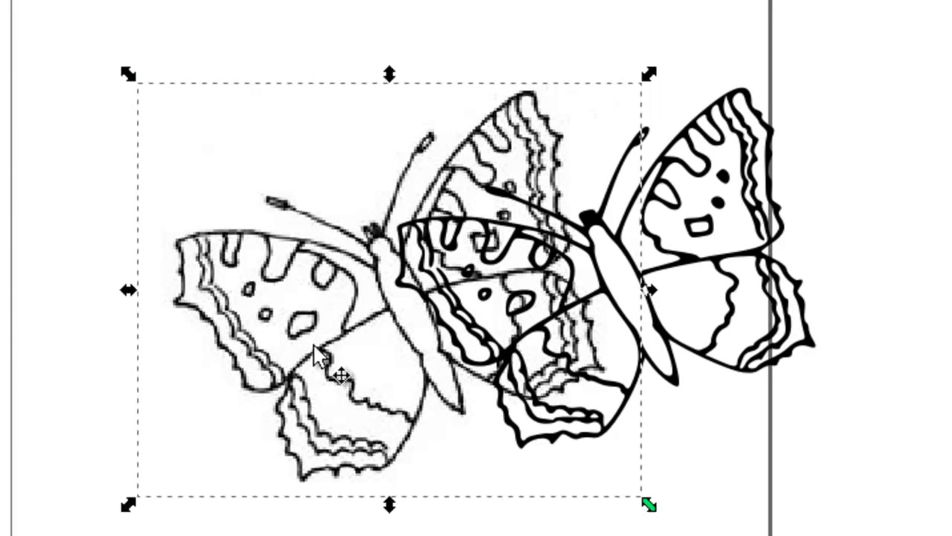
pyautogui.moveTo(317, 350); pyautogui.dragTo(158, 317)
# - Shrink the traced butterfly and move it toward the right of the page
pyautogui.click(606, 319)
pyautogui.moveTo(824, 467); pyautogui.dragTo(700, 353)
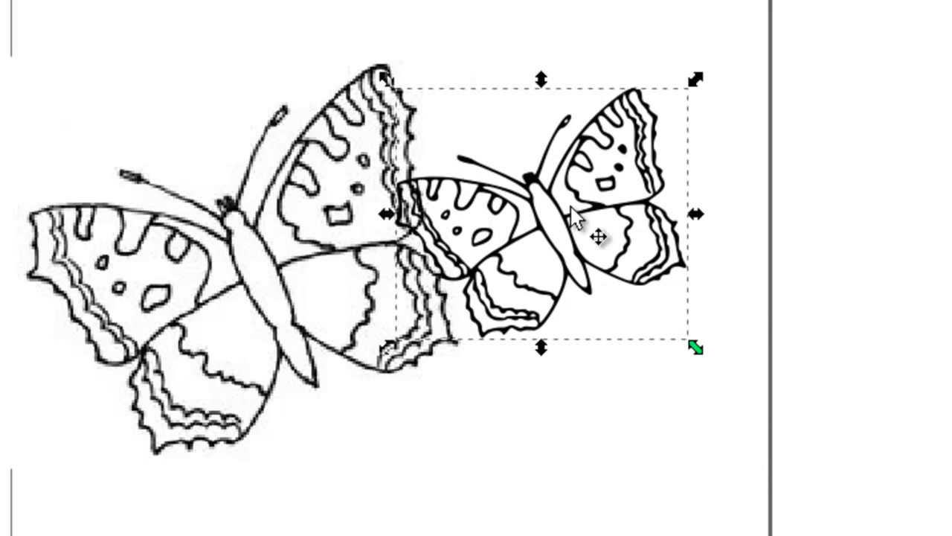
pyautogui.moveTo(600, 223); pyautogui.dragTo(650, 163)
# - Delete the original butterfly bitmap
pyautogui.click(335, 238)
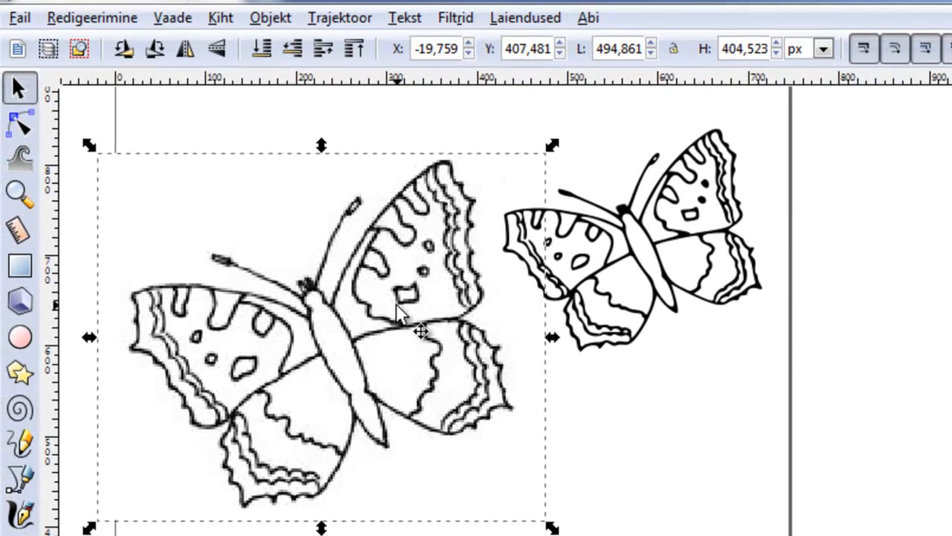
pyautogui.press('Delete')
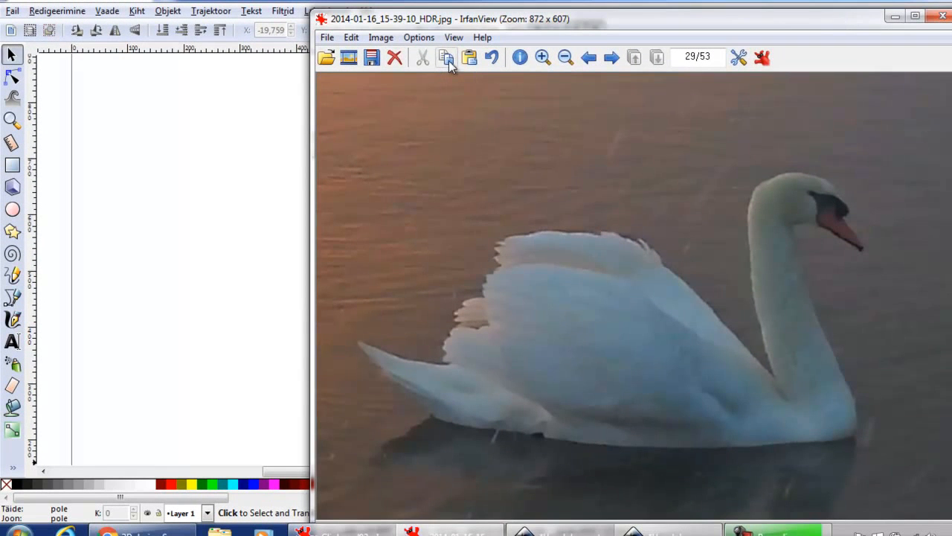
# - Bring in the swan photo from the image viewer and paste it into the document
pyautogui.click(448, 63)
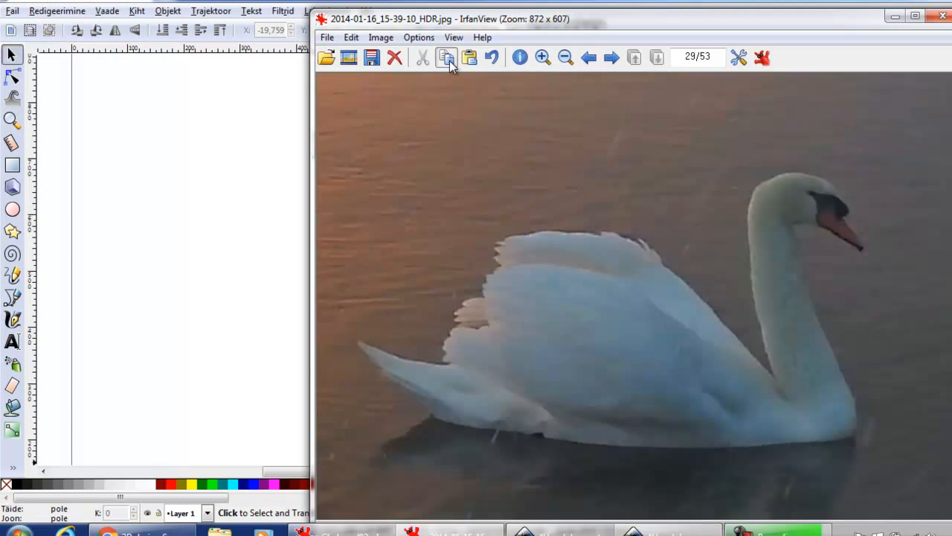
pyautogui.click(892, 18)
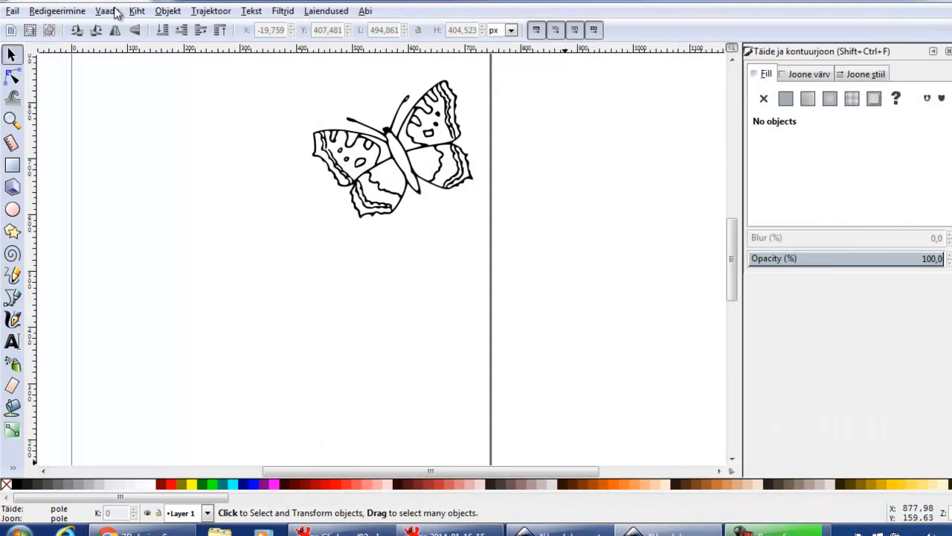
pyautogui.click(70, 12)
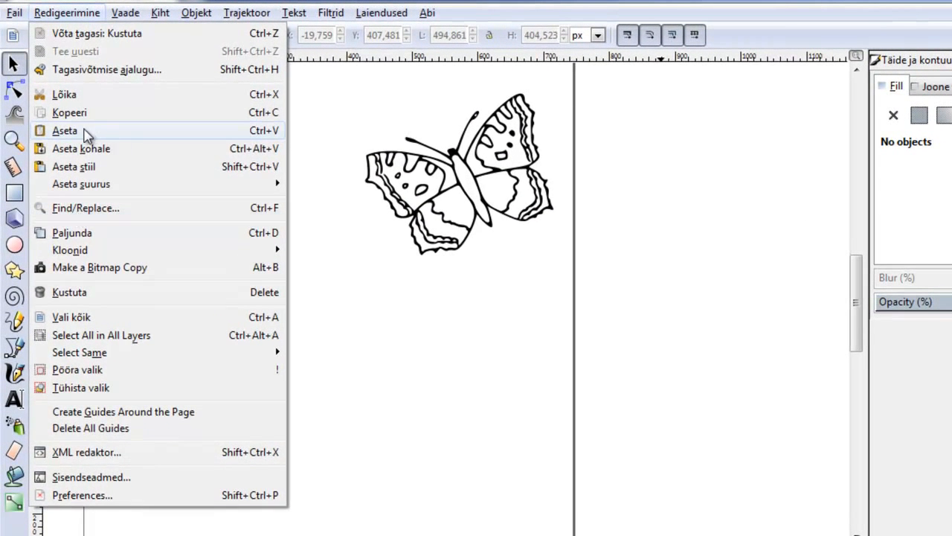
pyautogui.click(65, 131)
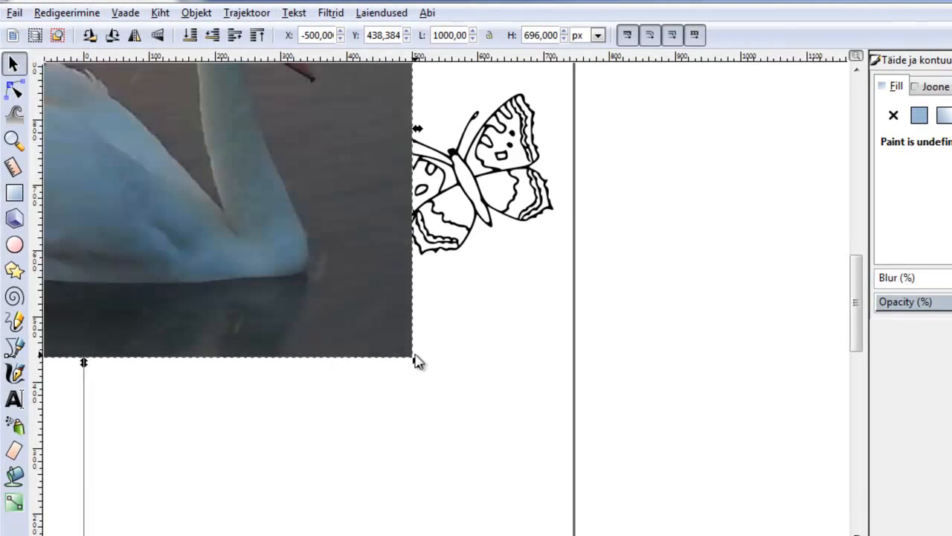
# - Resize the swan photo to about 461 × 337 px and place it below the butterfly
pyautogui.moveTo(418, 363); pyautogui.dragTo(197, 177)
pyautogui.moveTo(114, 108); pyautogui.dragTo(402, 442)
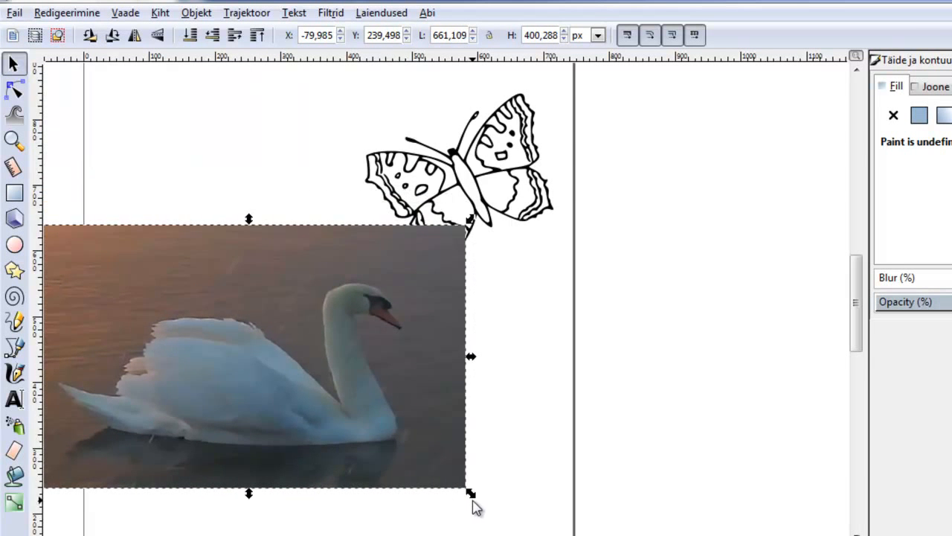
pyautogui.moveTo(470, 495); pyautogui.dragTo(340, 459)
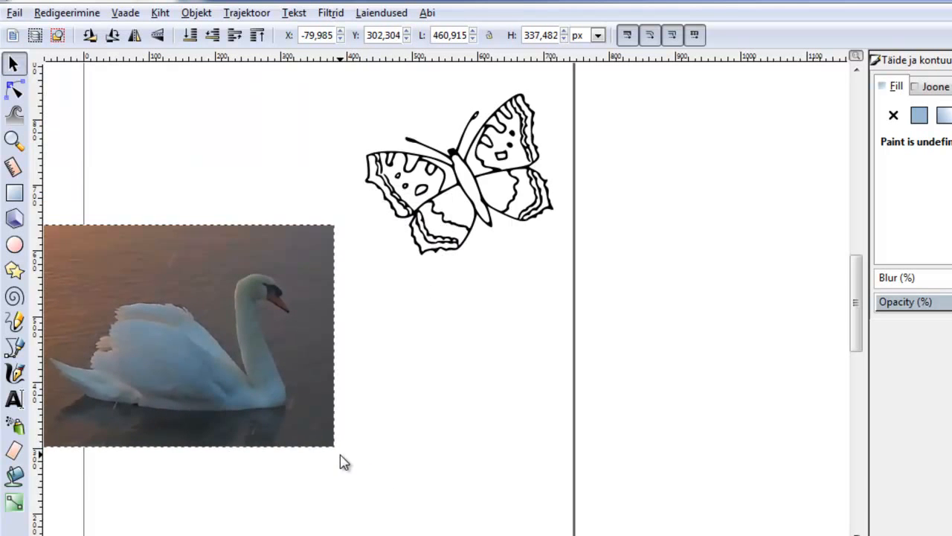
pyautogui.moveTo(285, 392); pyautogui.dragTo(375, 428)
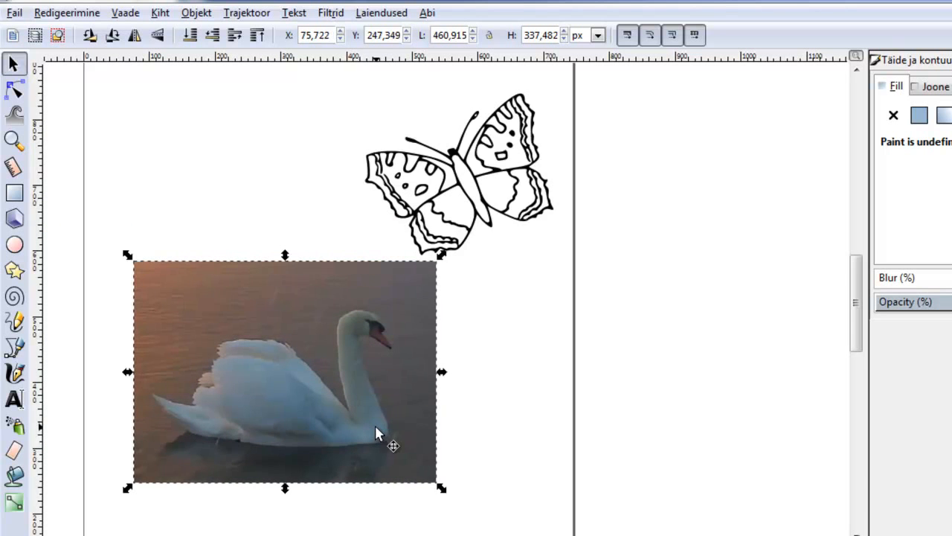
# - Preview a multiple-scan Colors trace of the swan photo in Trace Bitmap, then close the dialog
pyautogui.click(249, 13)
pyautogui.click(275, 71)
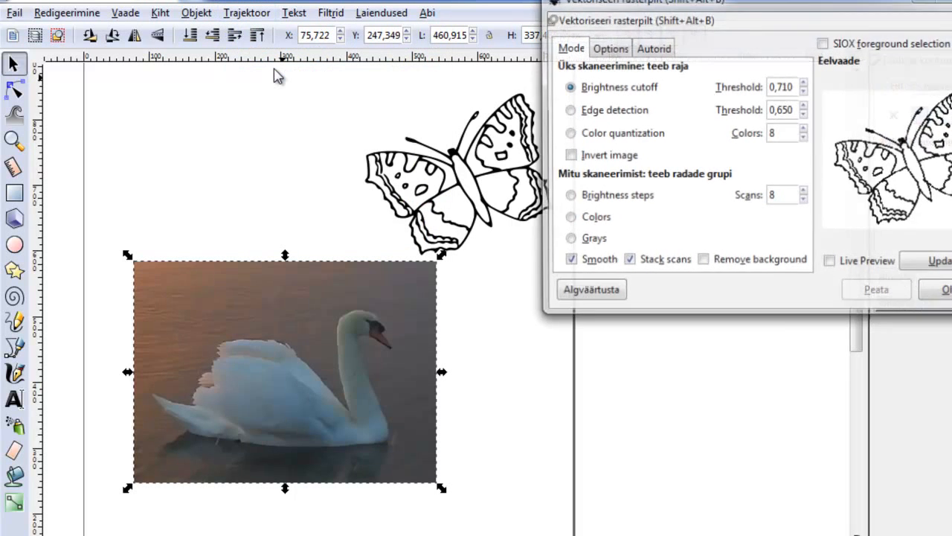
pyautogui.click(924, 264)
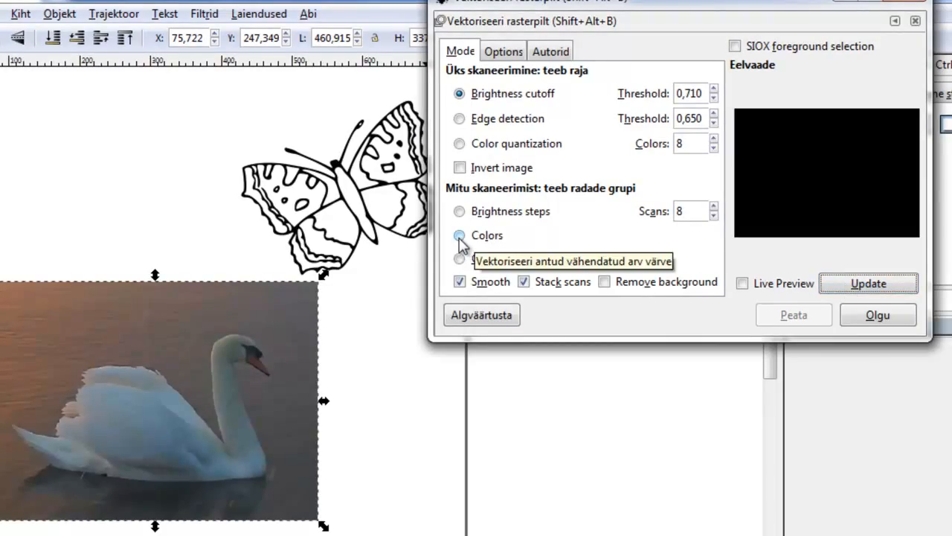
pyautogui.click(460, 236)
pyautogui.click(868, 281)
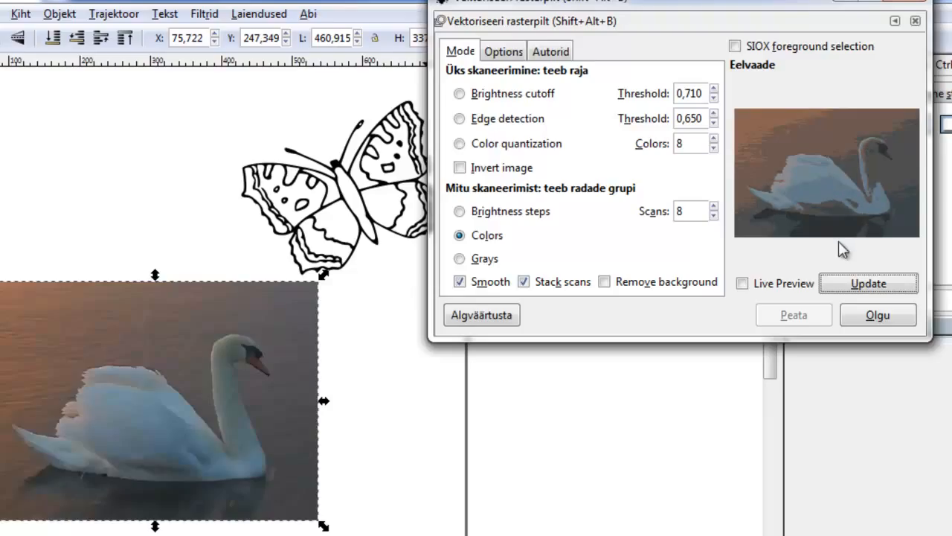
pyautogui.click(903, 6)
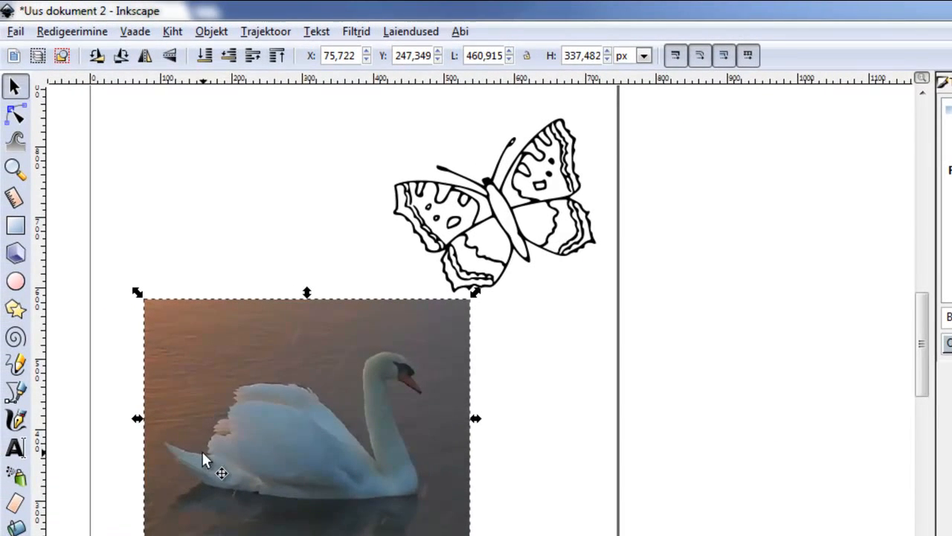
# - Select the Pencil tool and set its smoothing to 32
pyautogui.click(16, 366)
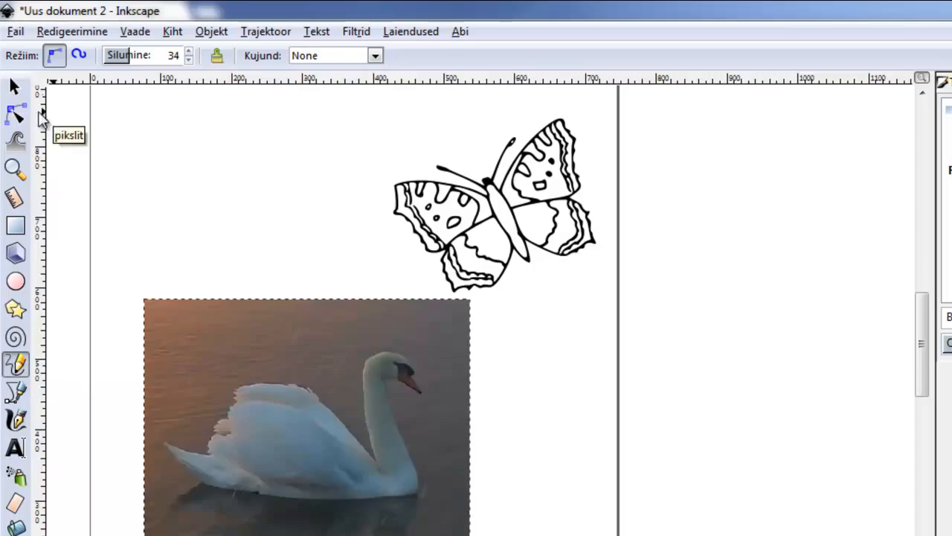
pyautogui.moveTo(124, 59); pyautogui.dragTo(121, 59)
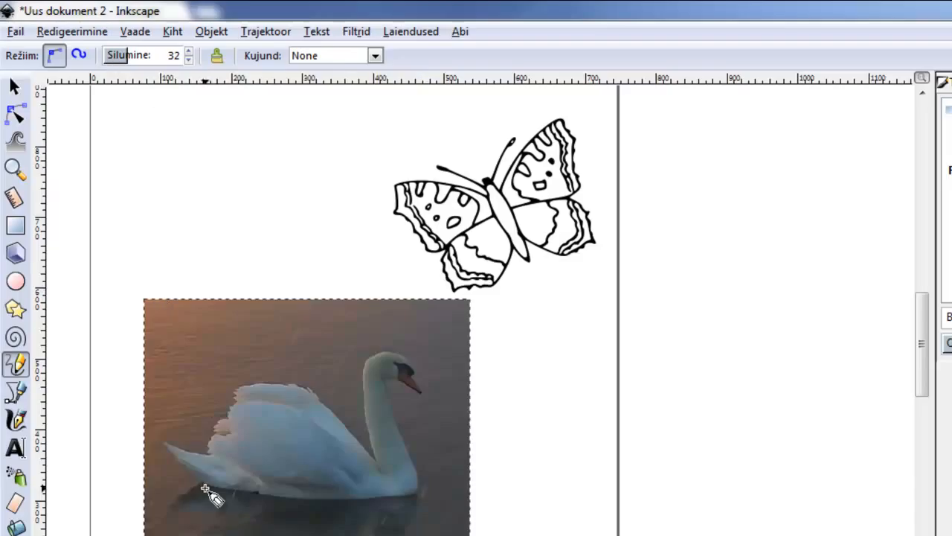
# - Trace the swan's outline over the photo with the Pencil tool
pyautogui.moveTo(203, 485)
pyautogui.mouseDown()
pyautogui.moveTo(162, 446)
pyautogui.moveTo(209, 457)
pyautogui.moveTo(214, 417)
pyautogui.moveTo(236, 388)
pyautogui.moveTo(264, 383)
pyautogui.moveTo(307, 386)
pyautogui.moveTo(376, 465)
pyautogui.moveTo(361, 374)
pyautogui.moveTo(391, 353)
pyautogui.moveTo(428, 394)
pyautogui.moveTo(393, 385)
pyautogui.moveTo(386, 397)
pyautogui.moveTo(420, 481)
pyautogui.mouseUp()
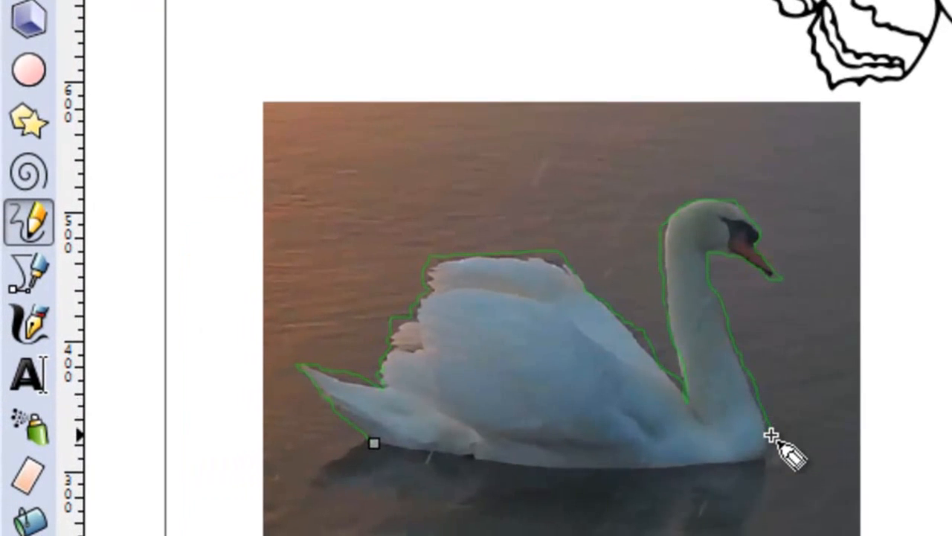
pyautogui.moveTo(771, 435)
pyautogui.mouseDown()
pyautogui.moveTo(769, 450)
pyautogui.moveTo(746, 459)
pyautogui.moveTo(671, 469)
pyautogui.moveTo(478, 462)
pyautogui.moveTo(369, 443)
pyautogui.mouseUp()
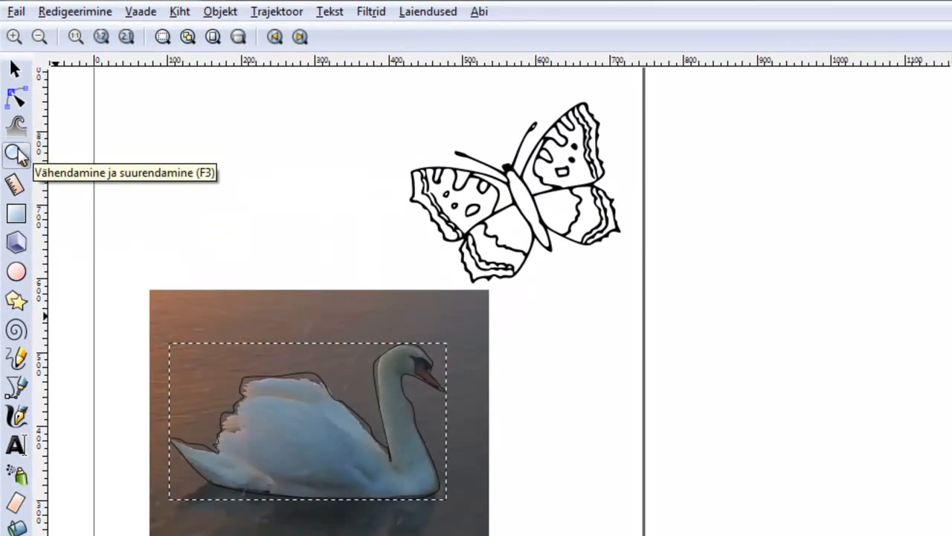
# - Zoom in on the swan and reshape the outline's tail nodes with the Node tool
pyautogui.click(16, 154)
pyautogui.click(147, 268)
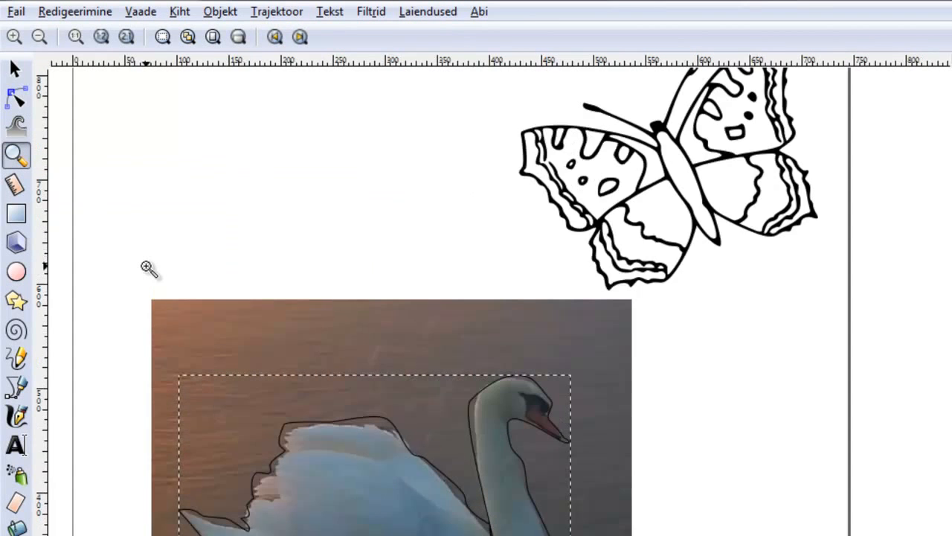
pyautogui.click(147, 267)
pyautogui.scroll(-10, 493, 297)
pyautogui.scroll(5, 493, 298)
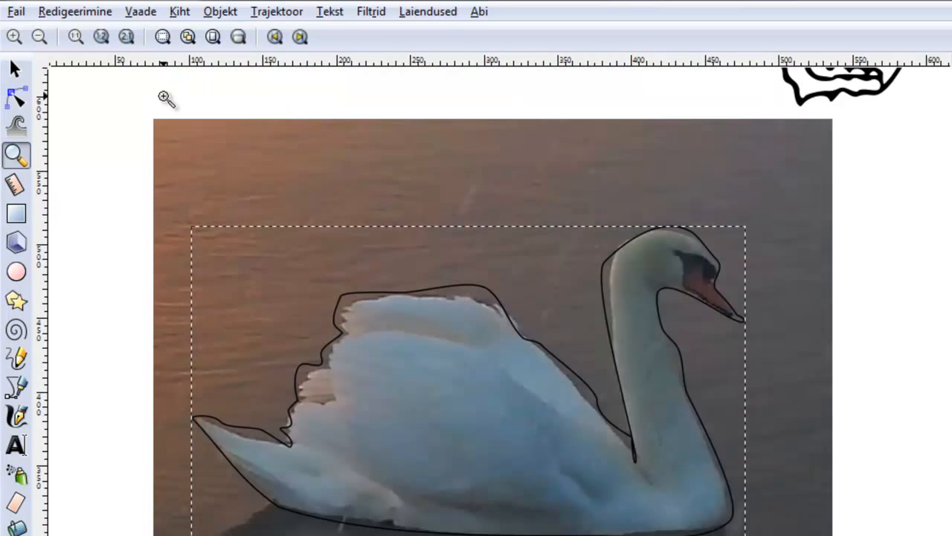
pyautogui.click(13, 36)
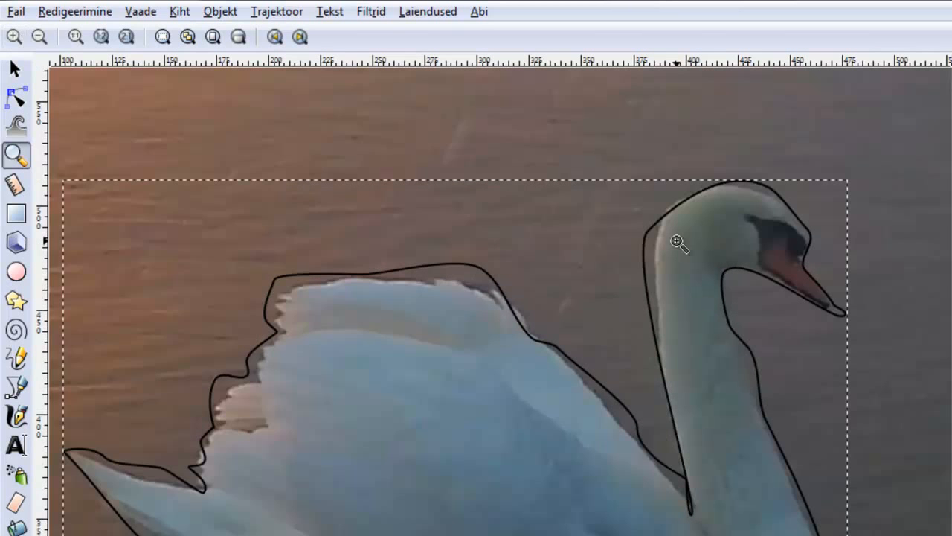
pyautogui.scroll(-3, 493, 297)
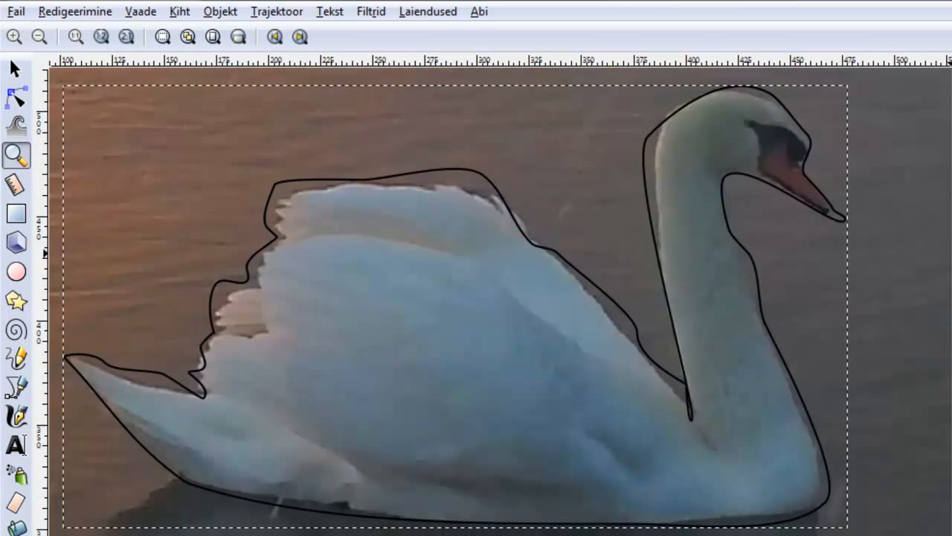
pyautogui.click(17, 97)
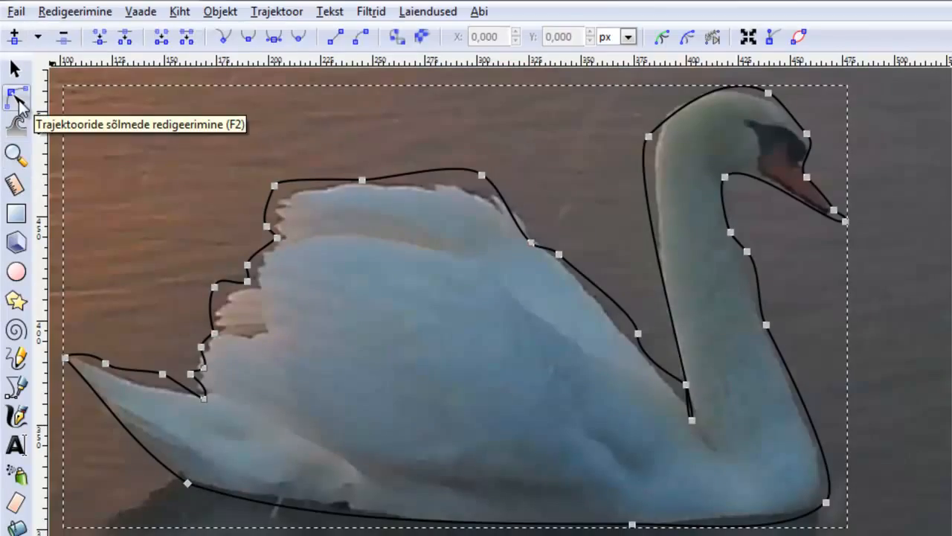
pyautogui.moveTo(106, 364); pyautogui.dragTo(197, 370)
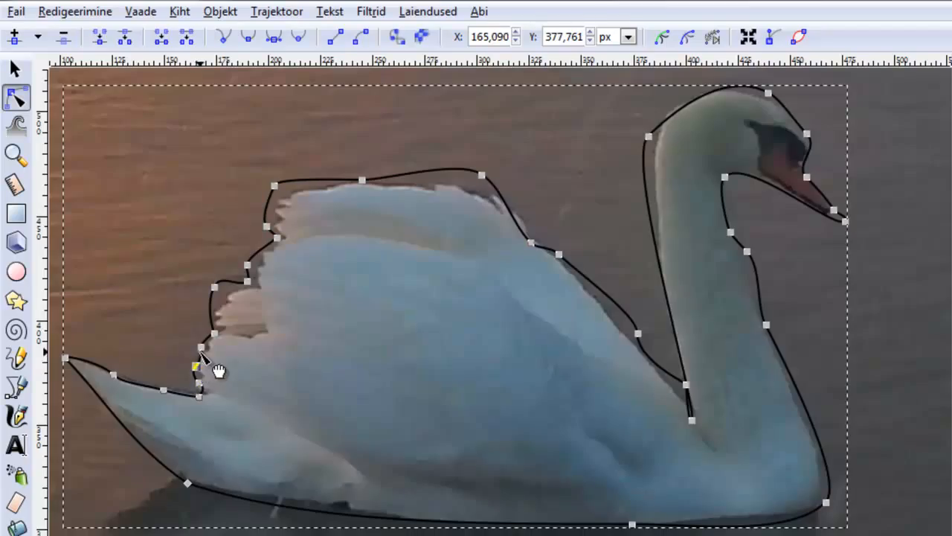
pyautogui.click(203, 356)
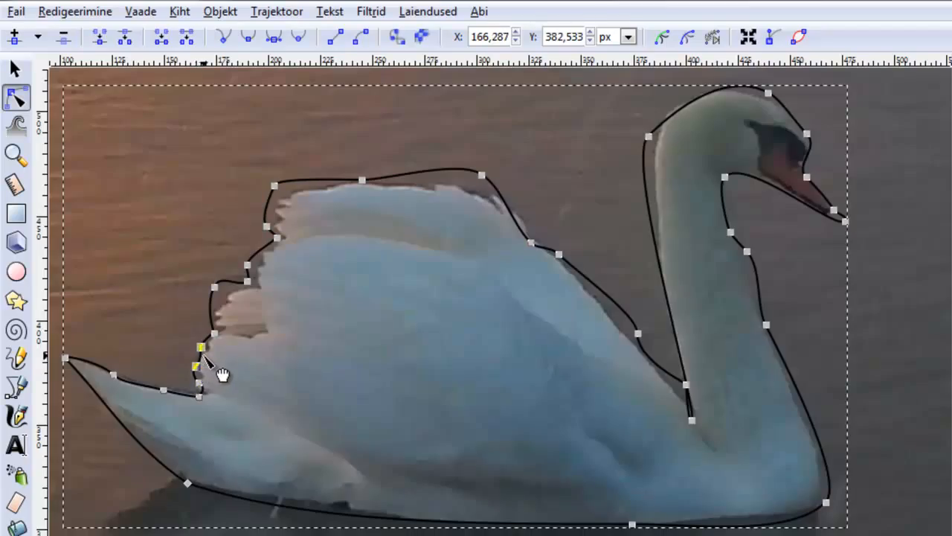
# - Add new nodes to the outline's bottom edge between the tail and the belly
pyautogui.click(188, 483)
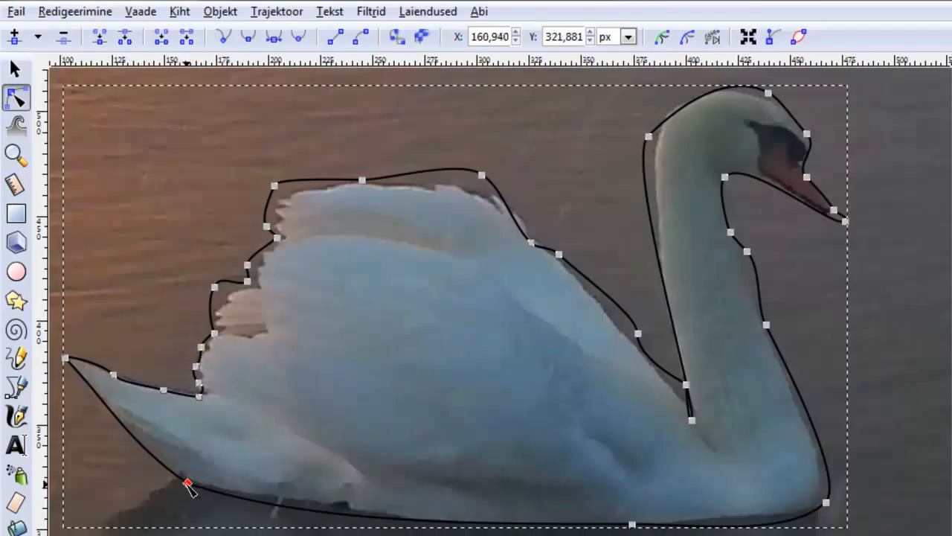
pyautogui.click(632, 525)
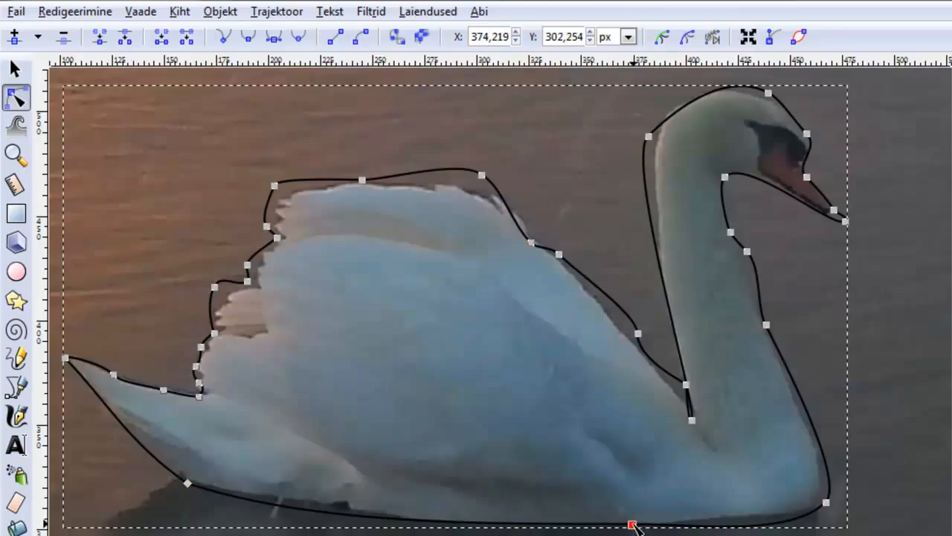
pyautogui.click(188, 484)
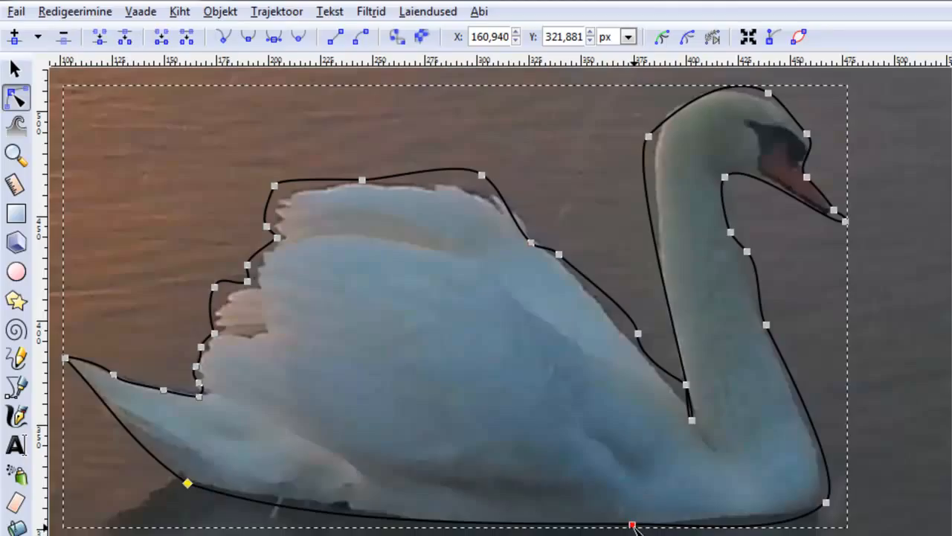
pyautogui.keyDown('shift'); pyautogui.click(632, 525); pyautogui.keyUp('shift')
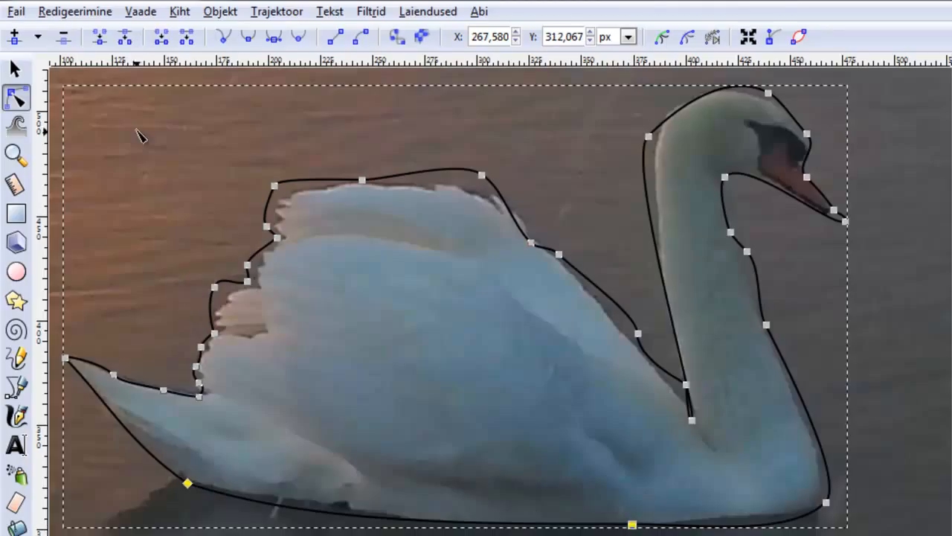
pyautogui.click(15, 42)
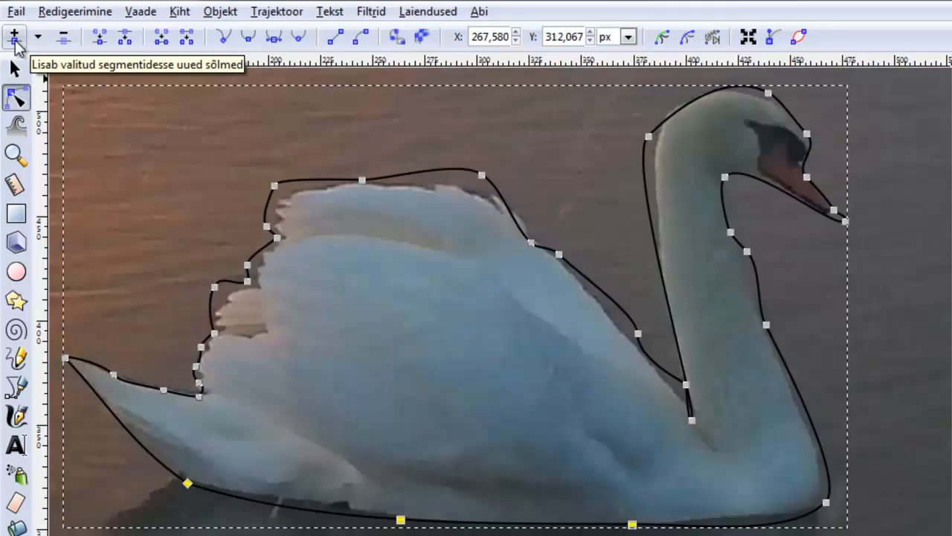
pyautogui.click(15, 42)
# - Nudge a new bottom node and a wing node so the outline fits the swan's edge
pyautogui.click(194, 511)
pyautogui.click(186, 488)
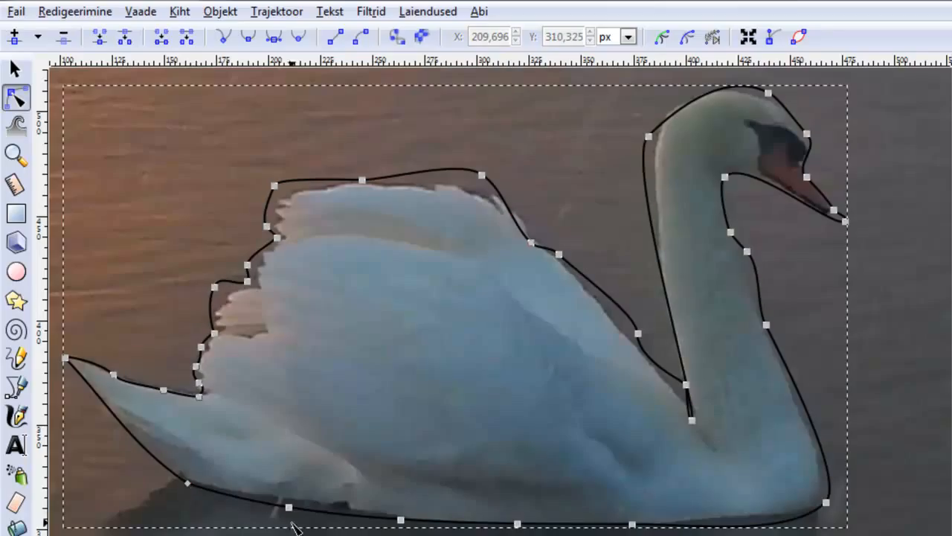
pyautogui.moveTo(290, 508); pyautogui.dragTo(288, 502)
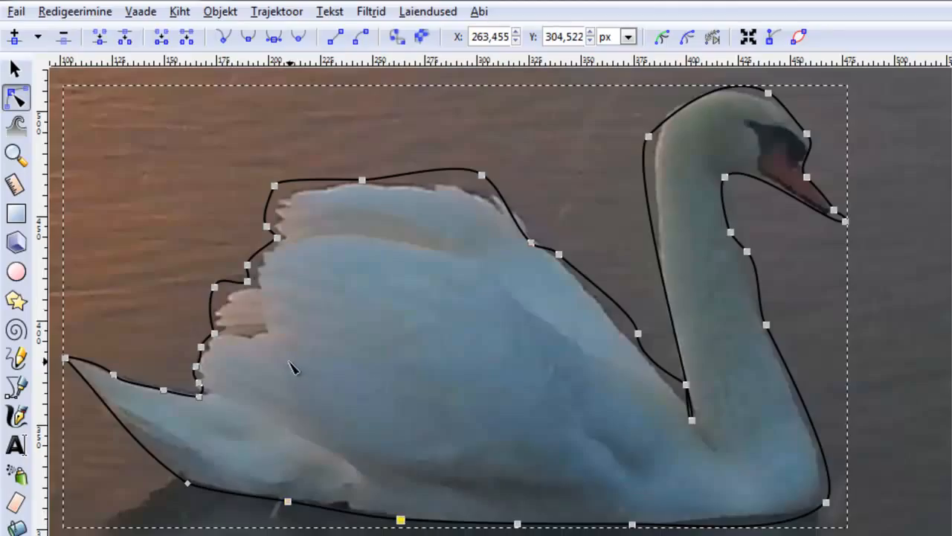
pyautogui.moveTo(214, 287); pyautogui.dragTo(222, 306)
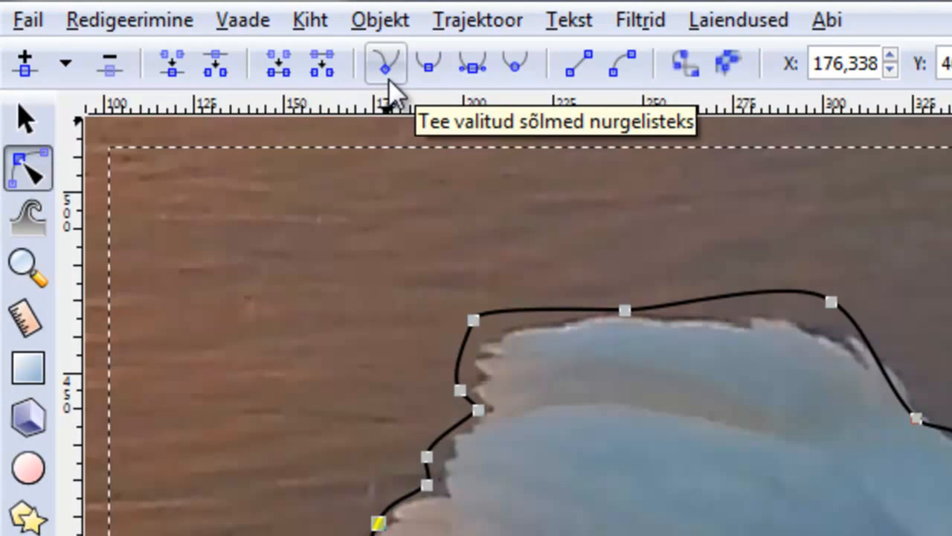
# - Make the wing nodes corners and drag them to follow the wing's jagged edge, then deselect the path
pyautogui.click(382, 65)
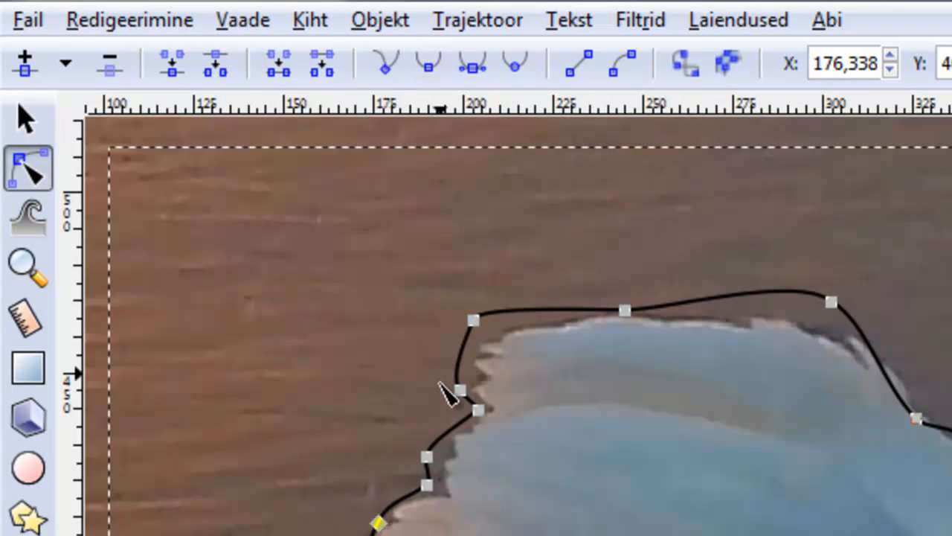
pyautogui.click(447, 497)
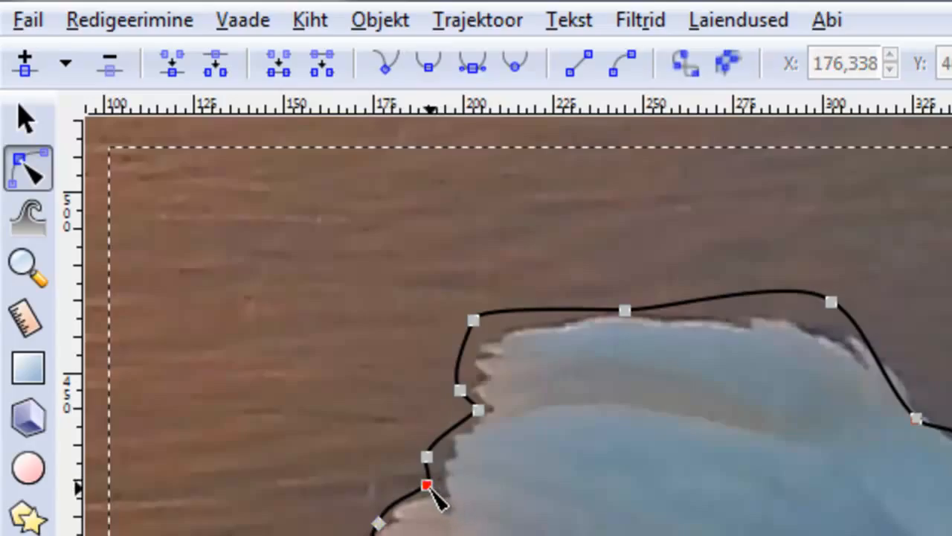
pyautogui.moveTo(427, 485); pyautogui.dragTo(438, 489)
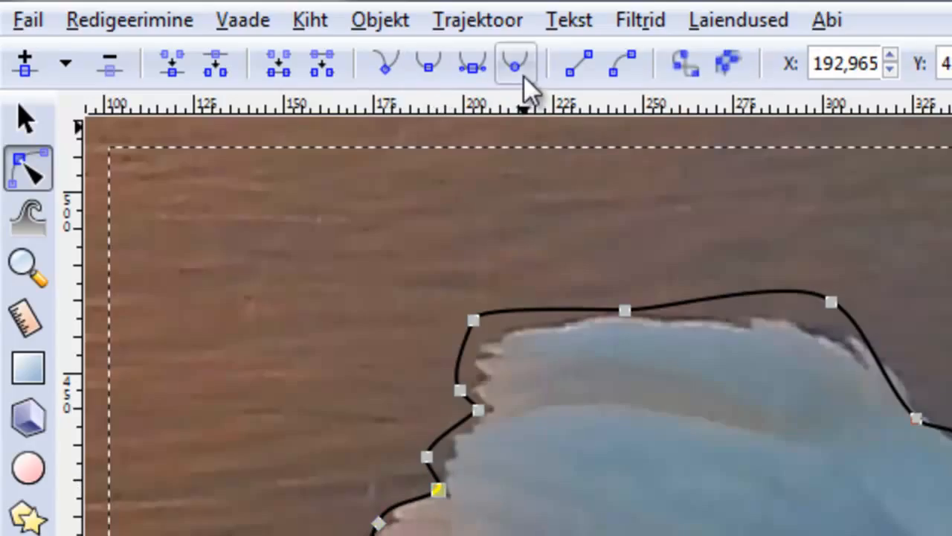
pyautogui.moveTo(427, 456); pyautogui.dragTo(447, 463)
pyautogui.click(448, 464)
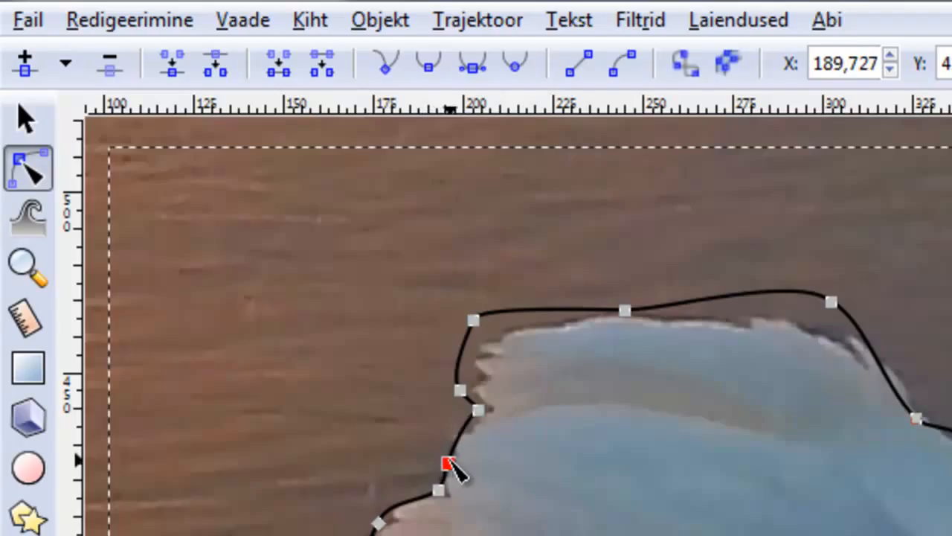
pyautogui.click(479, 411)
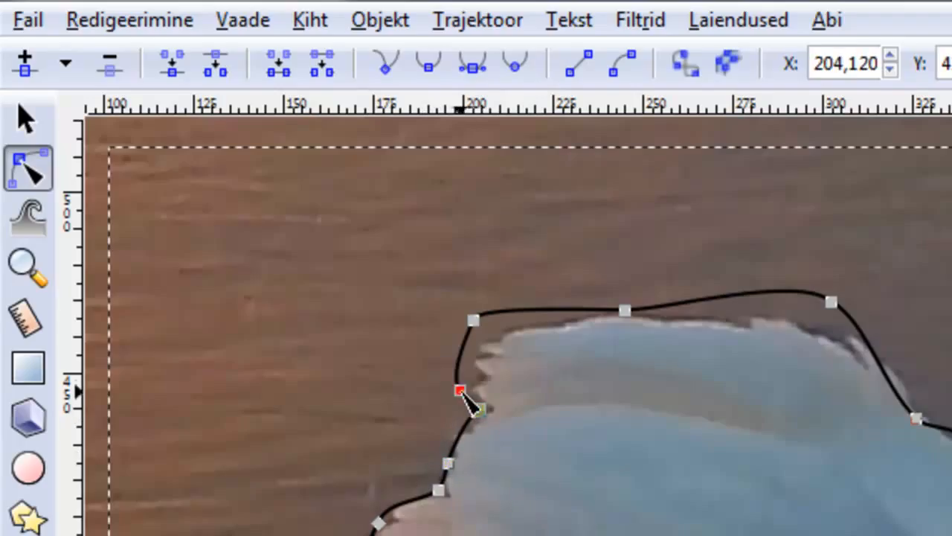
pyautogui.moveTo(461, 391); pyautogui.dragTo(469, 390)
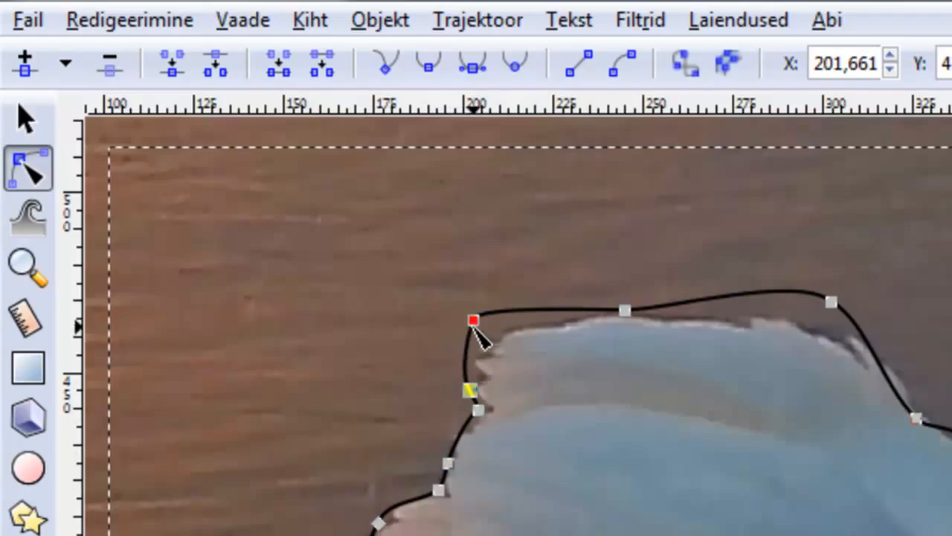
pyautogui.moveTo(474, 322); pyautogui.dragTo(494, 340)
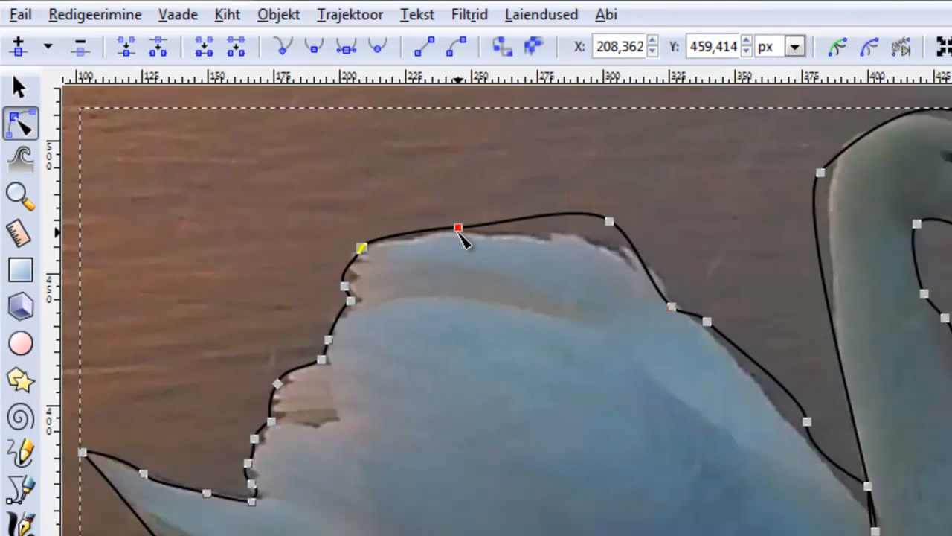
pyautogui.click(624, 309)
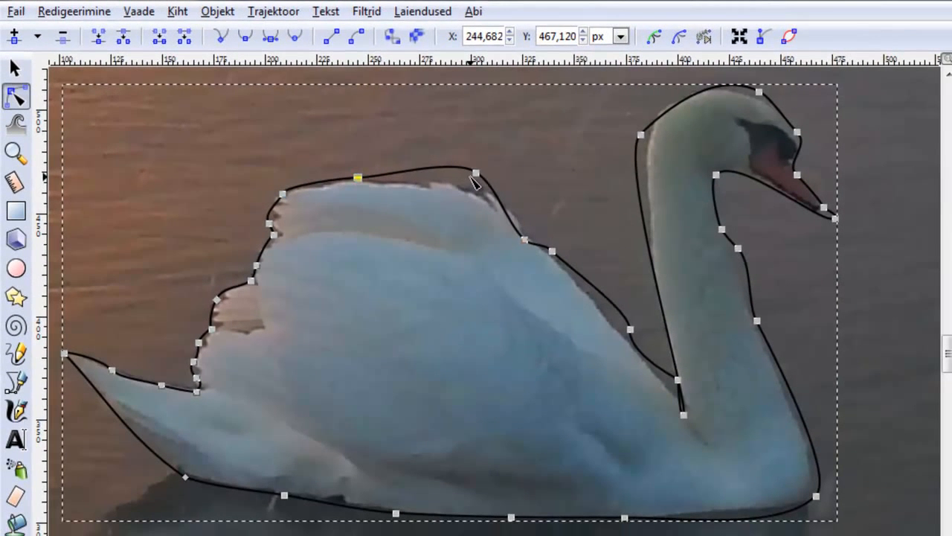
pyautogui.click(476, 174)
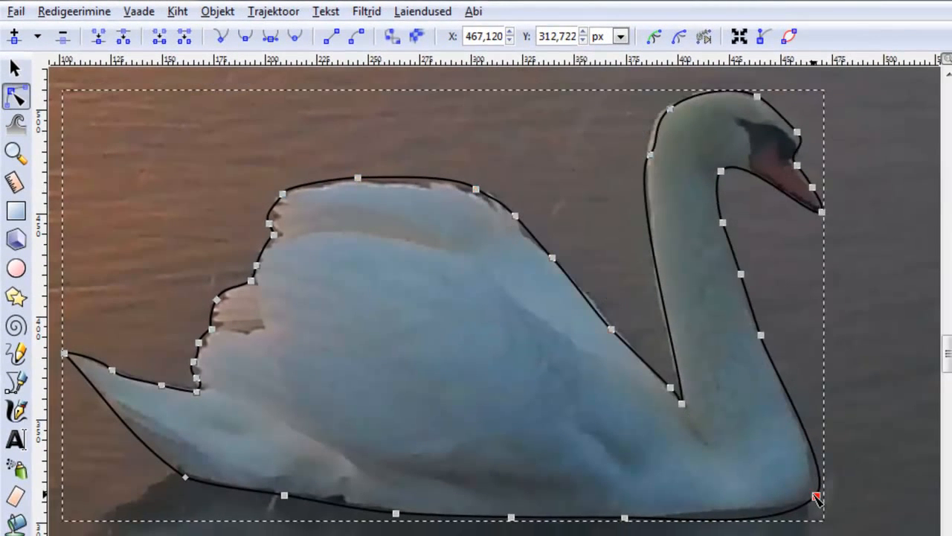
pyautogui.click(878, 417)
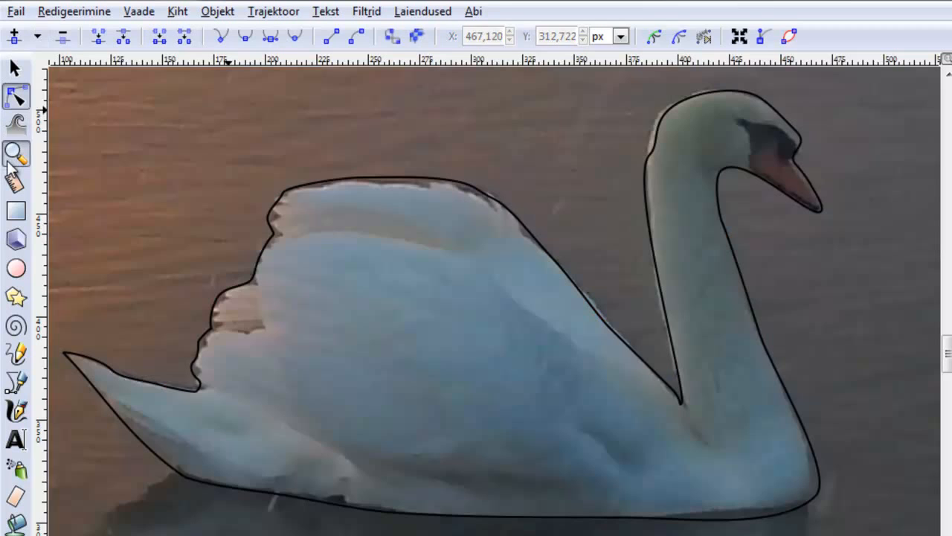
# - Delete the swan photo from behind the traced outline
pyautogui.click(15, 156)
pyautogui.click(38, 35)
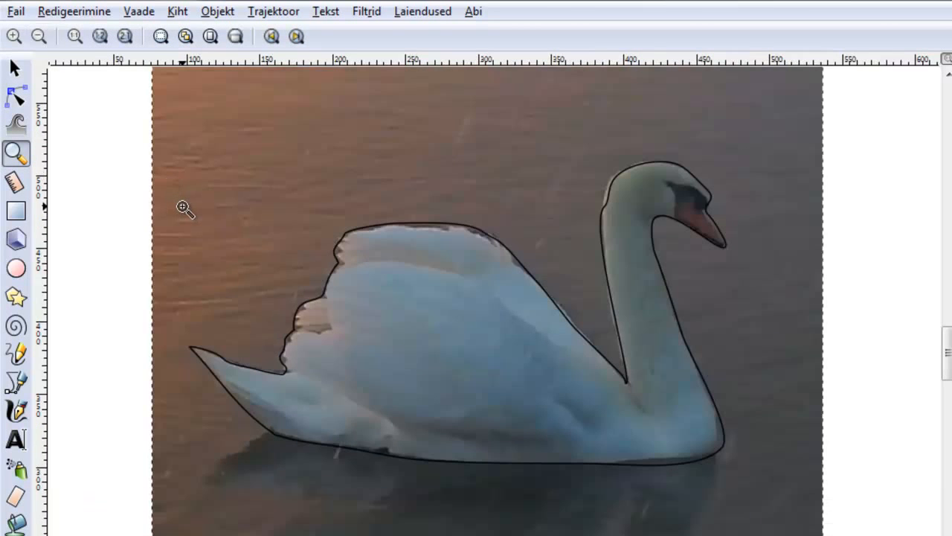
pyautogui.click(184, 208)
pyautogui.click(39, 36)
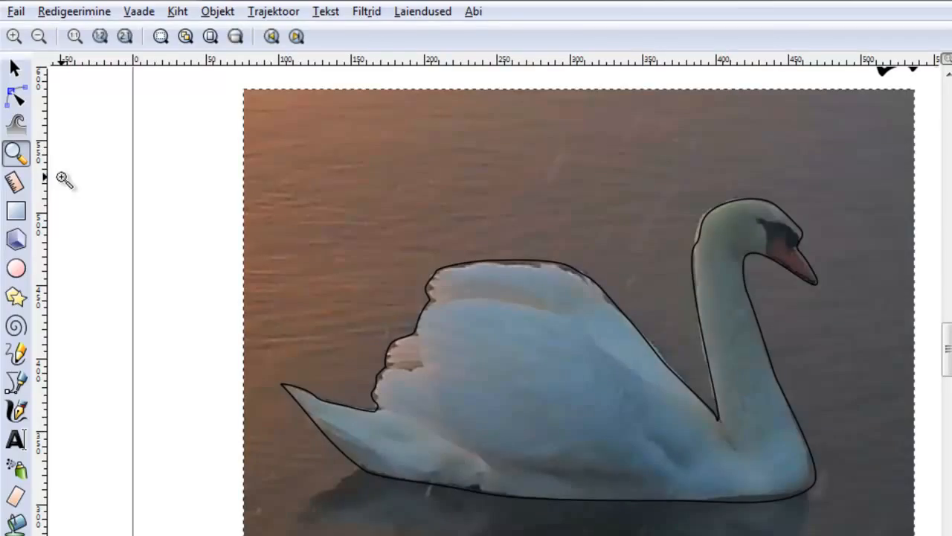
pyautogui.click(16, 69)
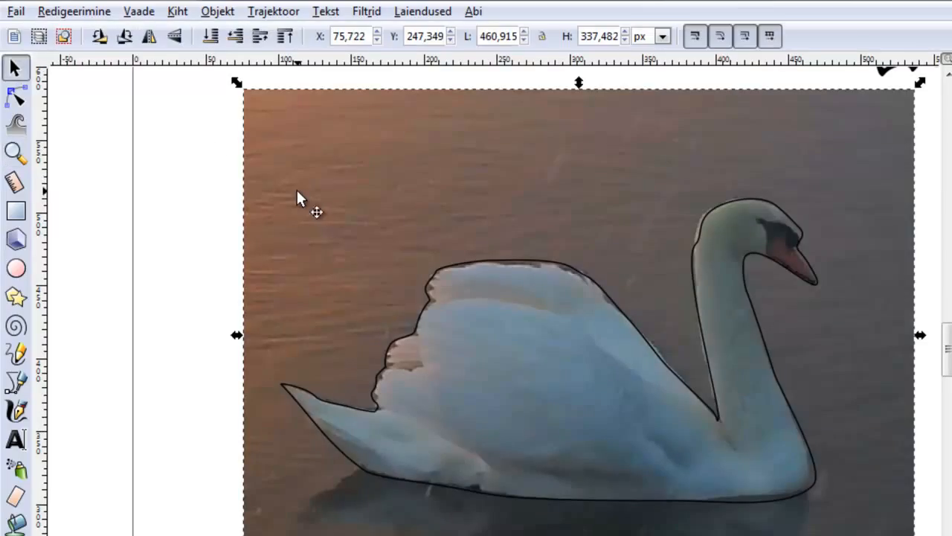
pyautogui.click(296, 188)
pyautogui.press('Delete')
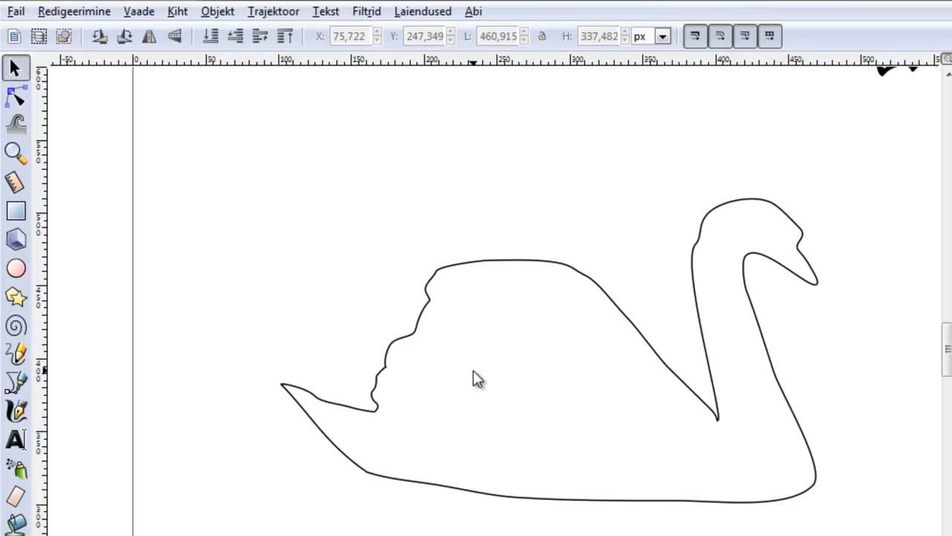
# - Save the document as liblikasluik in Inkscape SVG format
pyautogui.moveTo(947, 368); pyautogui.dragTo(947, 343)
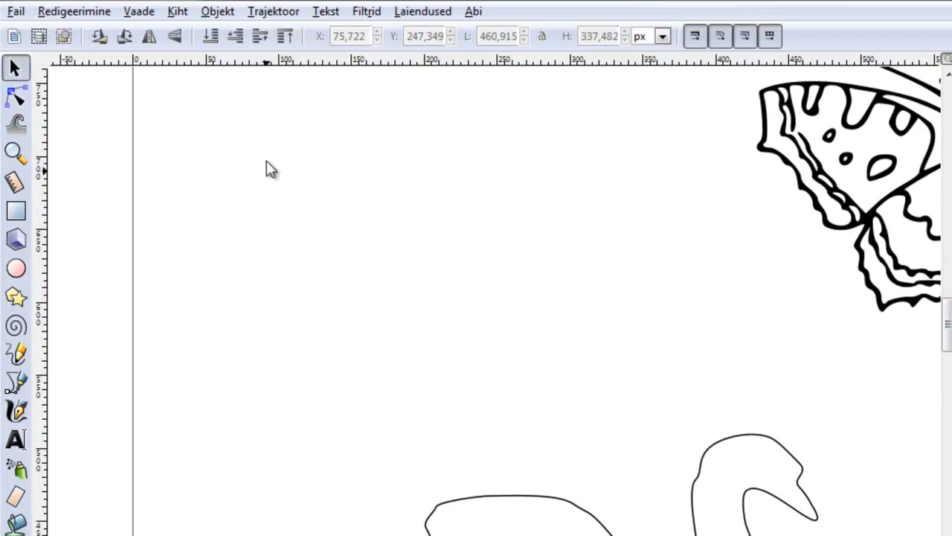
pyautogui.click(17, 12)
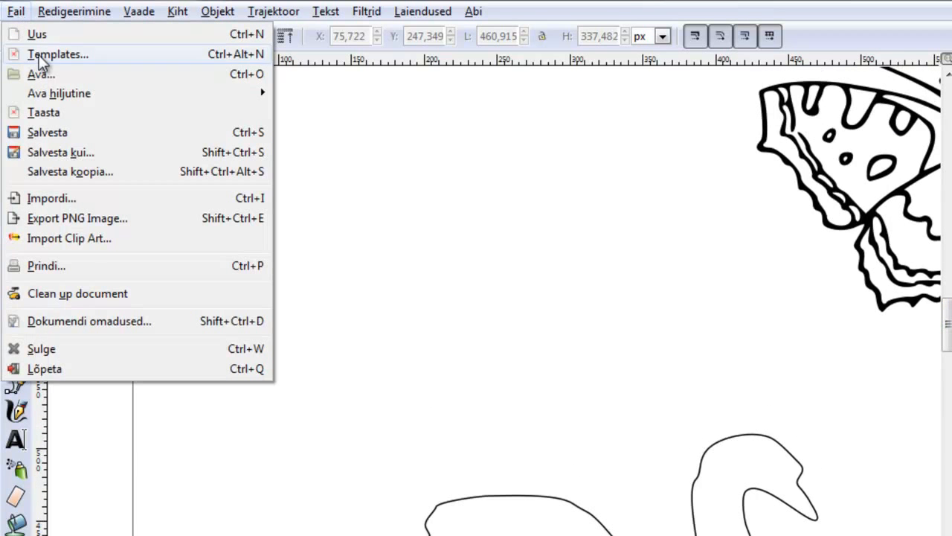
pyautogui.click(46, 132)
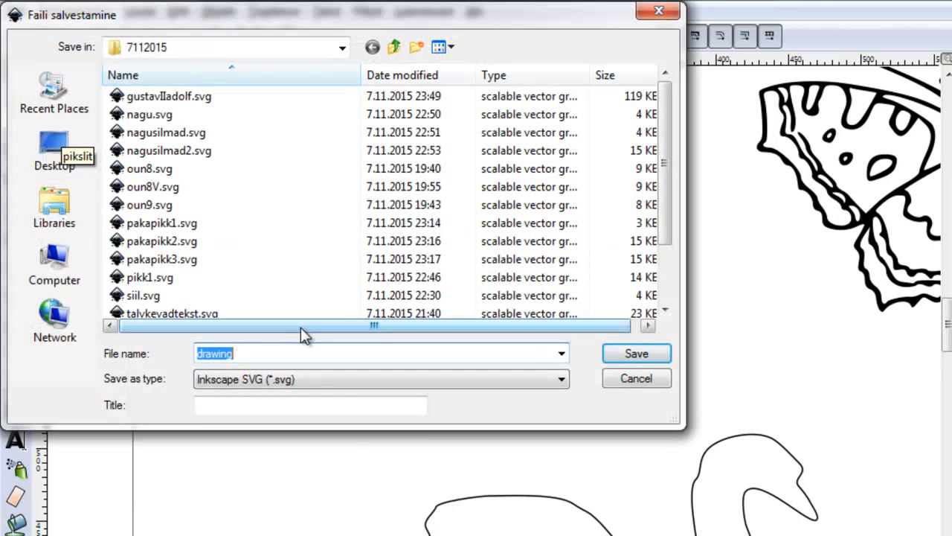
pyautogui.write('liblikasluik')
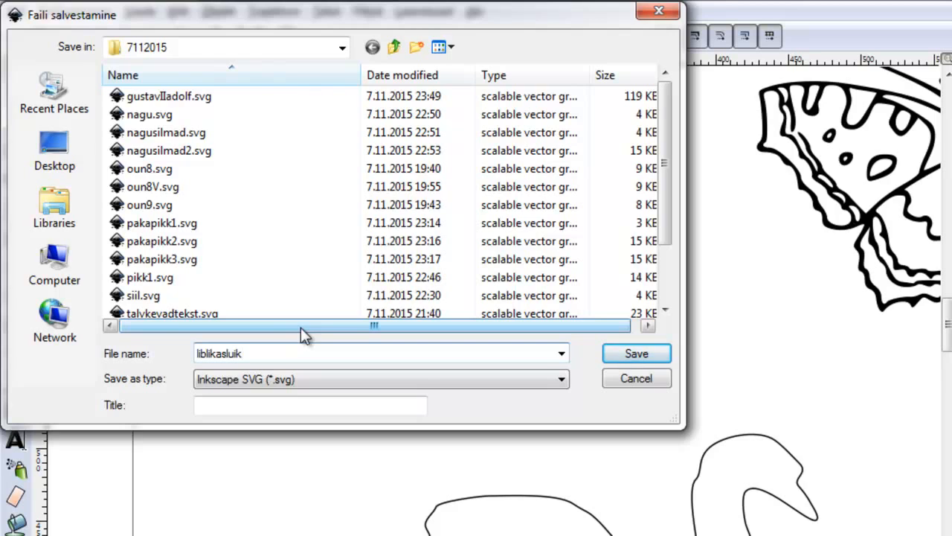
pyautogui.click(636, 353)
# - Switch to the Tinkercad design open in the browser
pyautogui.click(158, 523)
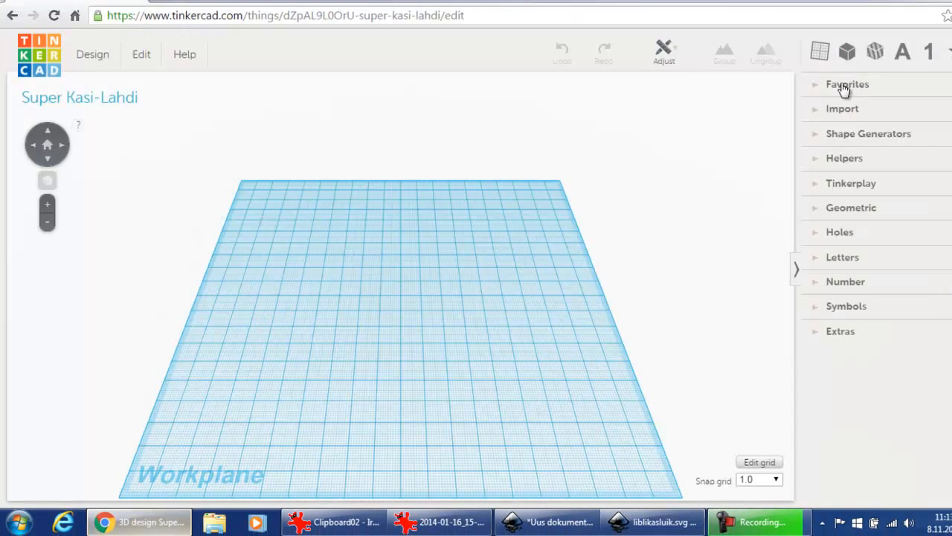
# - Open the Import panel and choose the file liblikasluik.svg from the Documents 3D\7112015 folder
pyautogui.click(819, 110)
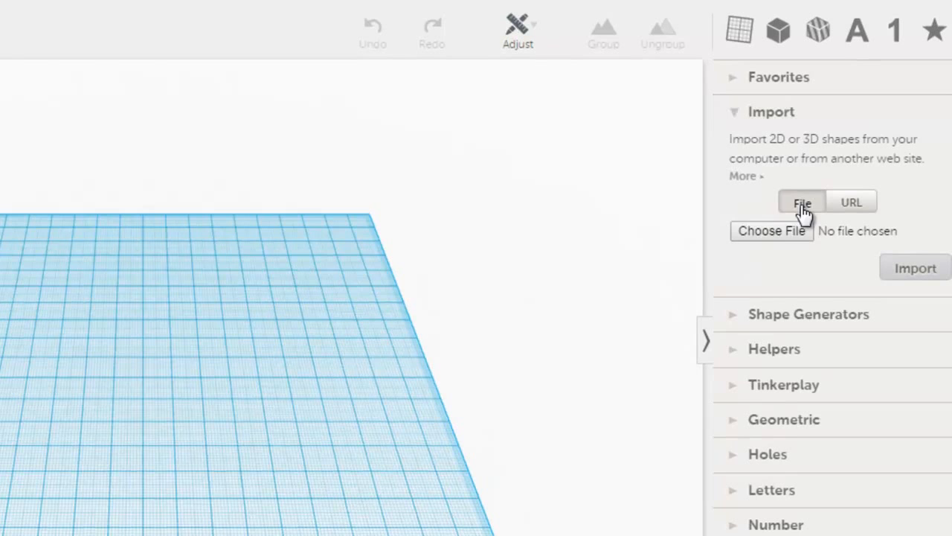
pyautogui.click(770, 230)
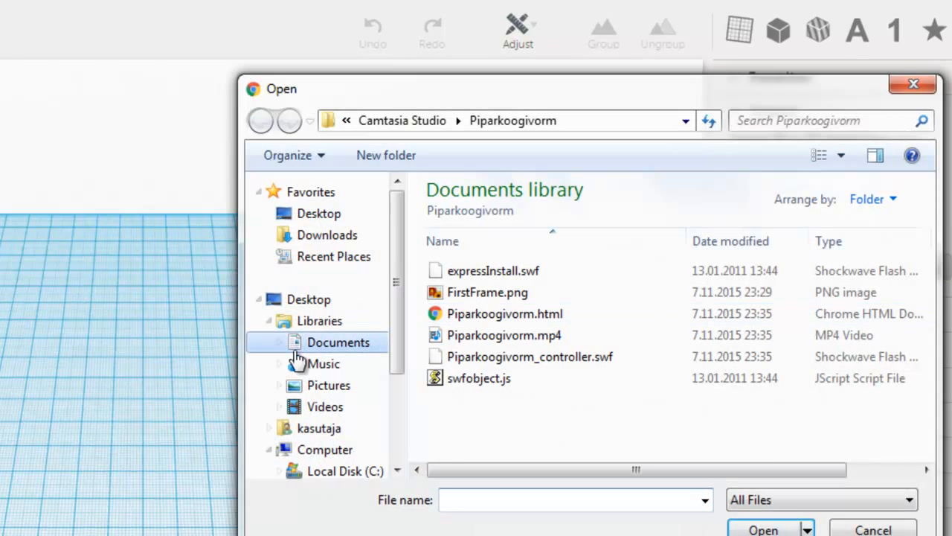
pyautogui.click(331, 346)
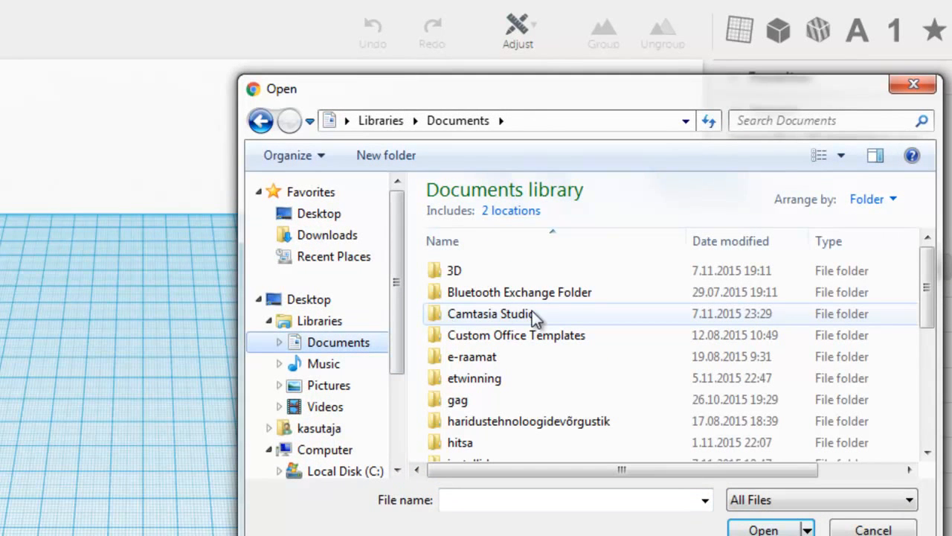
pyautogui.doubleClick(457, 272)
pyautogui.doubleClick(457, 273)
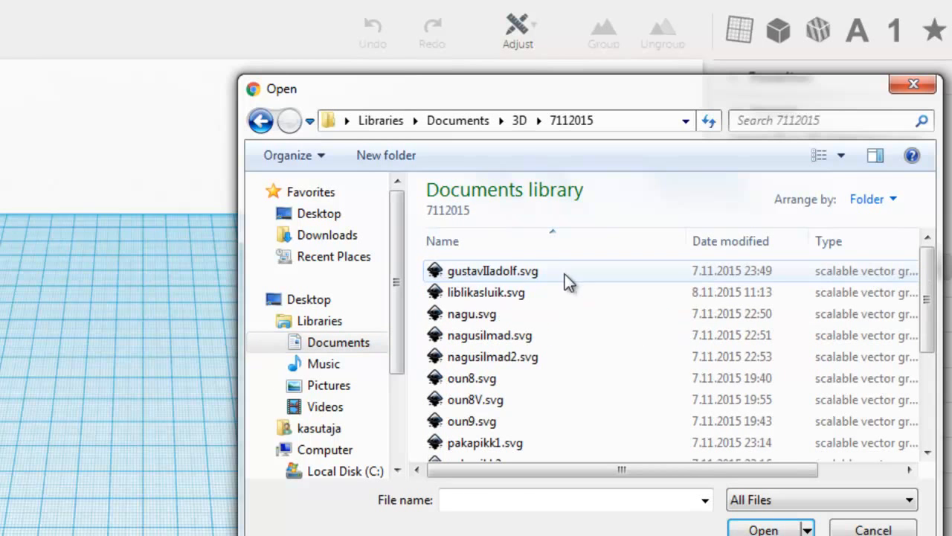
pyautogui.click(503, 293)
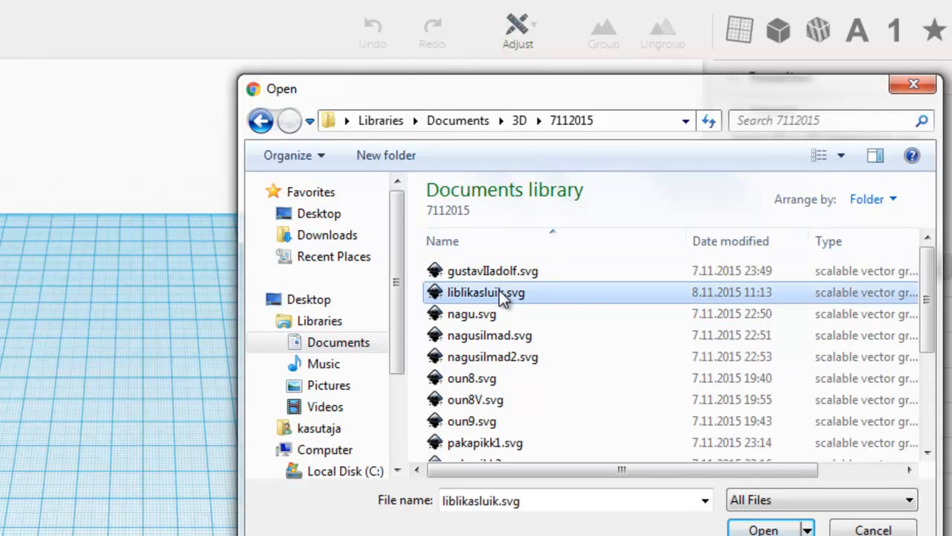
pyautogui.click(743, 529)
# - Import the chosen SVG with a scale of 10% and a height of 10 mm
pyautogui.click(829, 261)
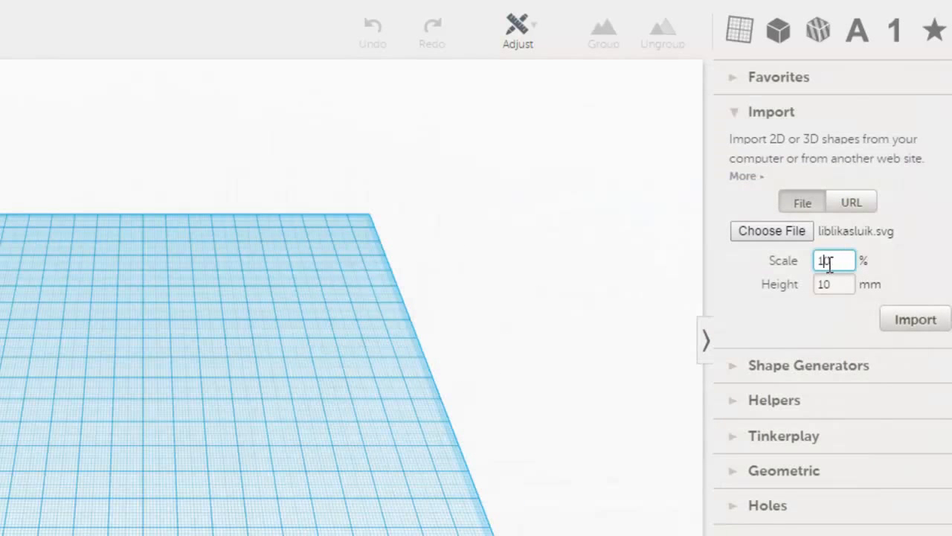
pyautogui.click(907, 321)
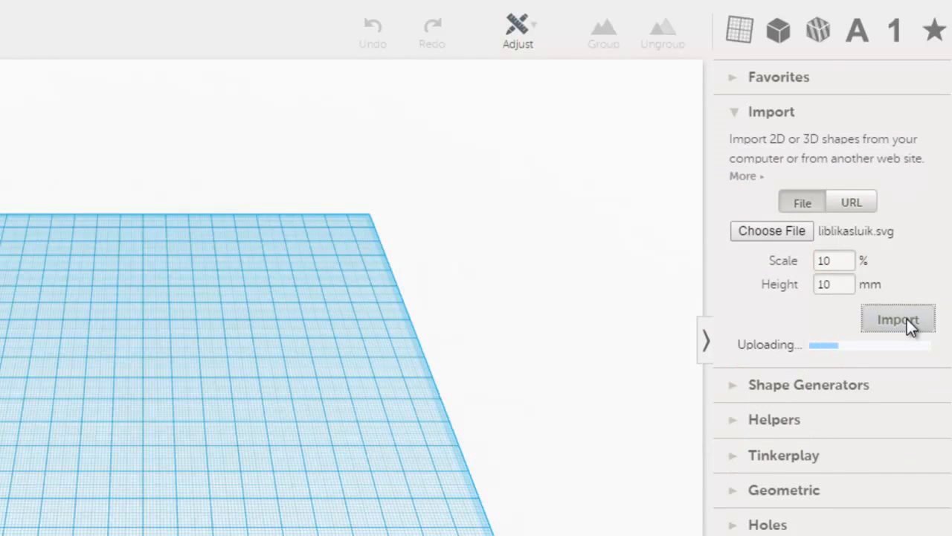